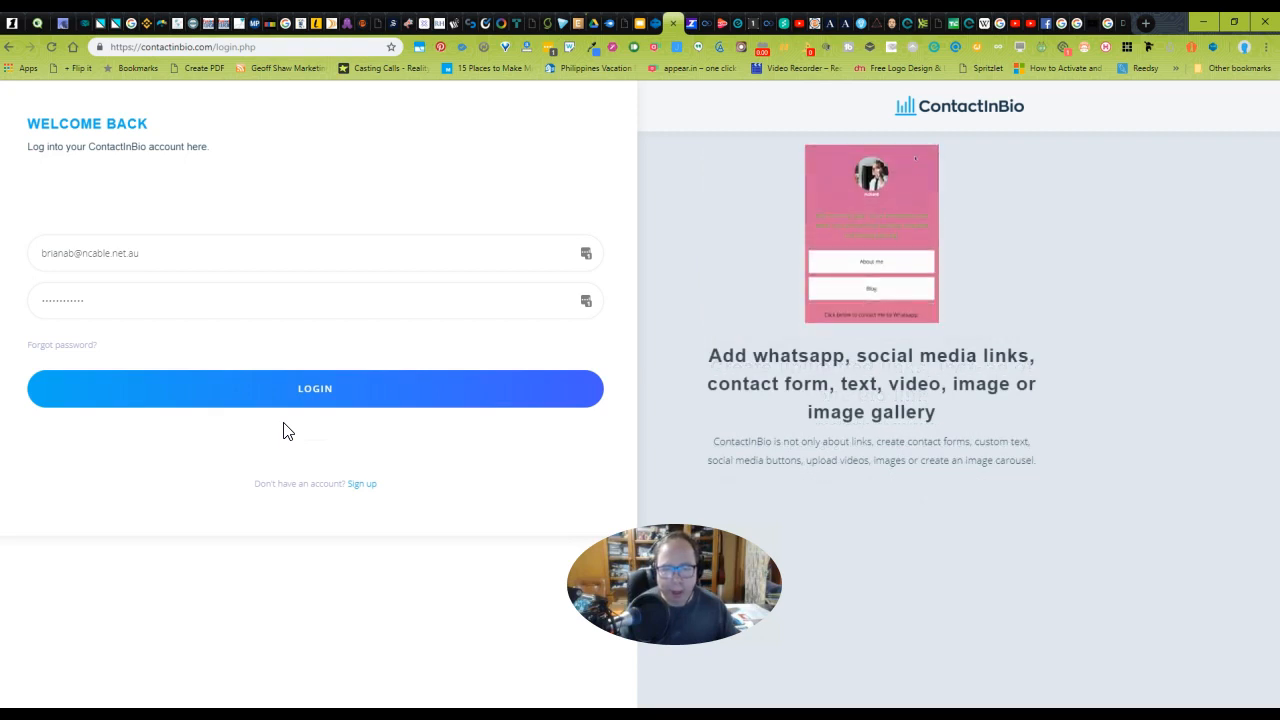
Log in to the ContactInBio account and look through the existing link and social blocks on the profile
click(306, 394)
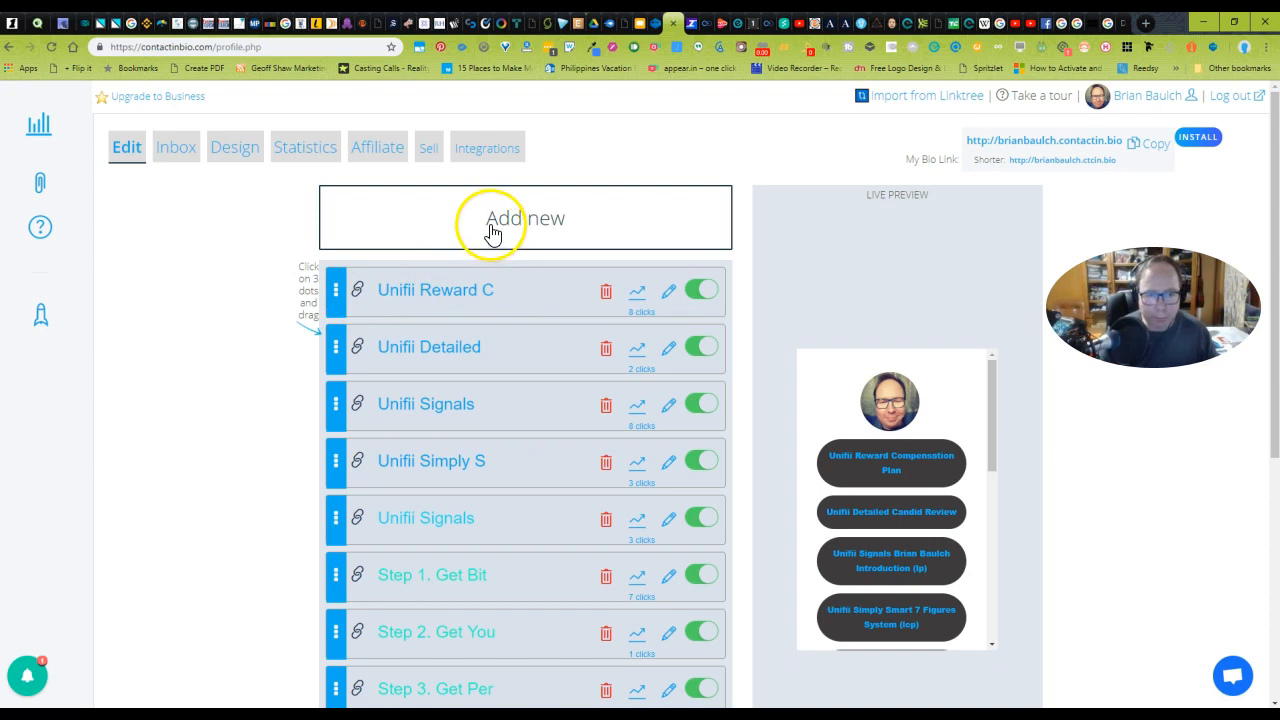
scroll(446, 336, down, 2)
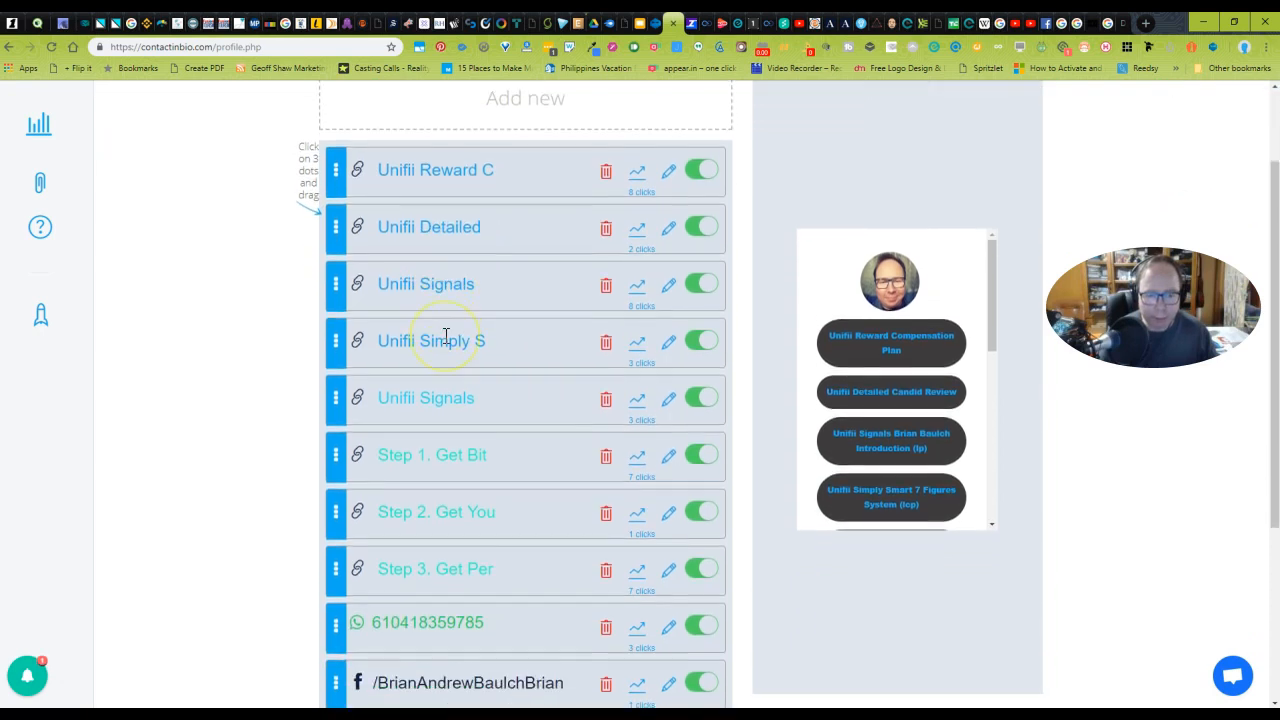
scroll(446, 338, down, 1)
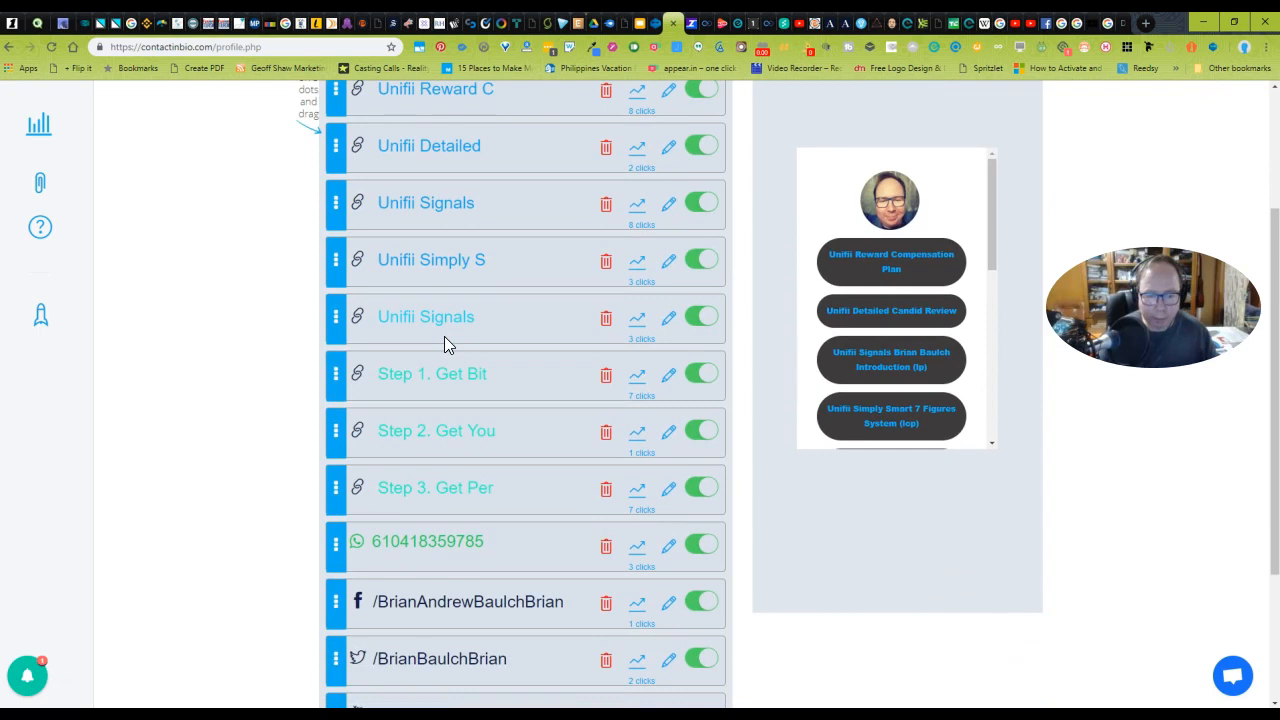
scroll(444, 336, down, 1)
scroll(444, 336, down, 1)
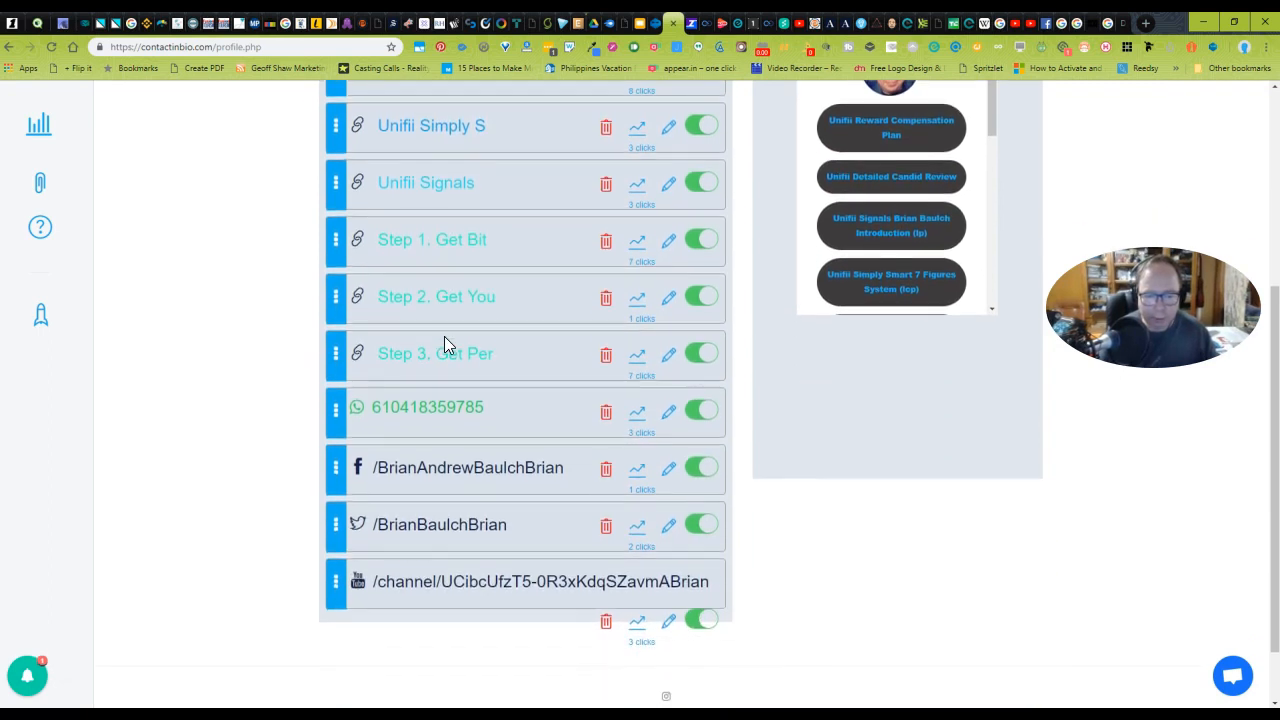
scroll(444, 336, up, 2)
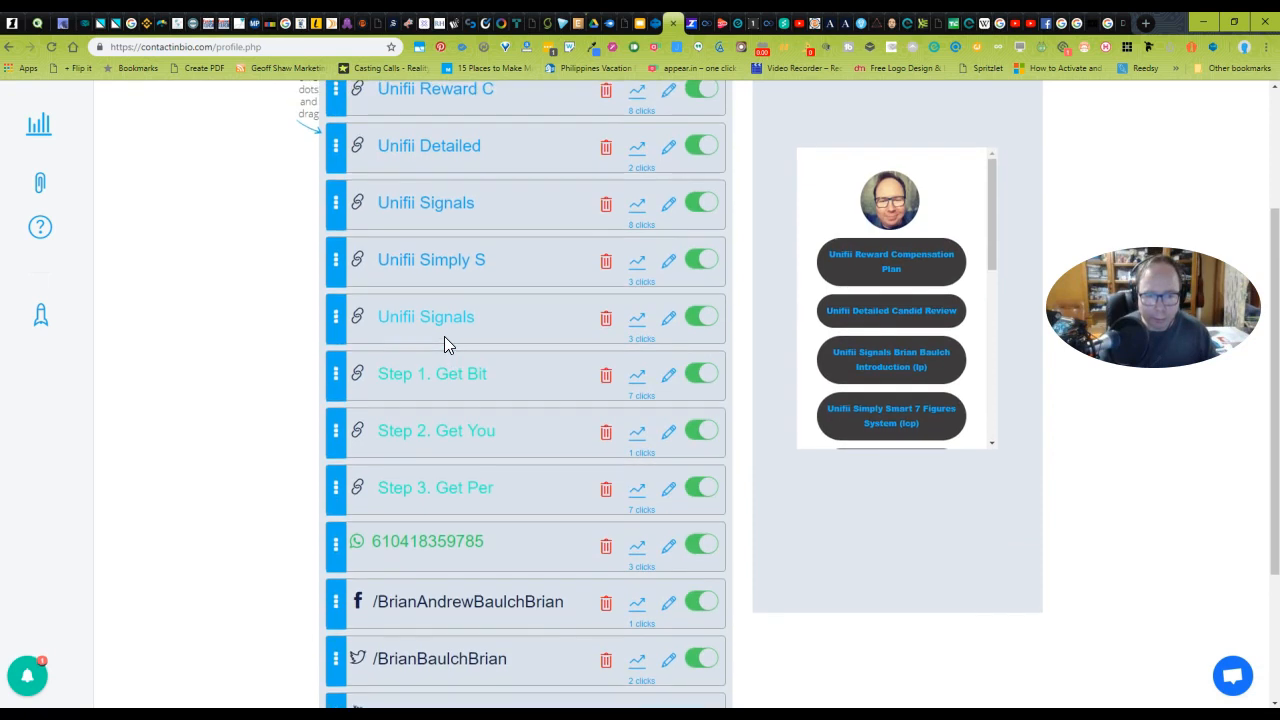
scroll(444, 336, up, 3)
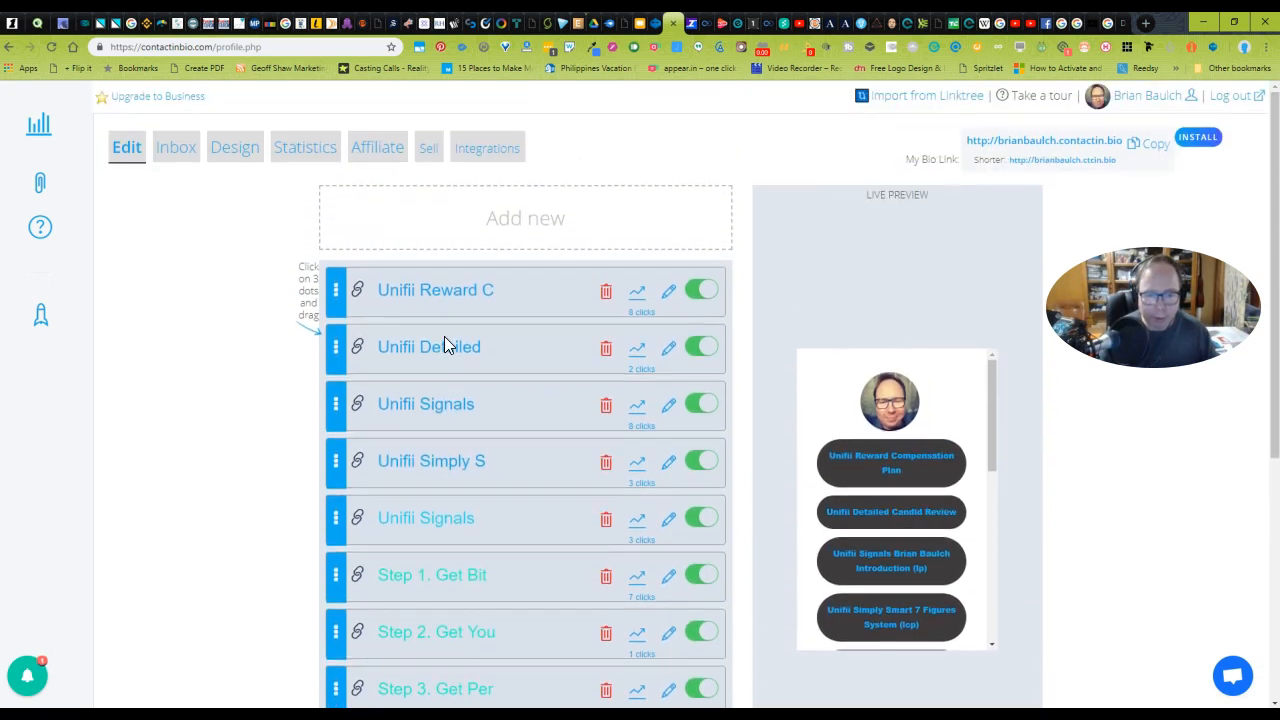
Start adding a new block and view the WhatsApp form's number and message fields before returning to the social network choices
click(520, 222)
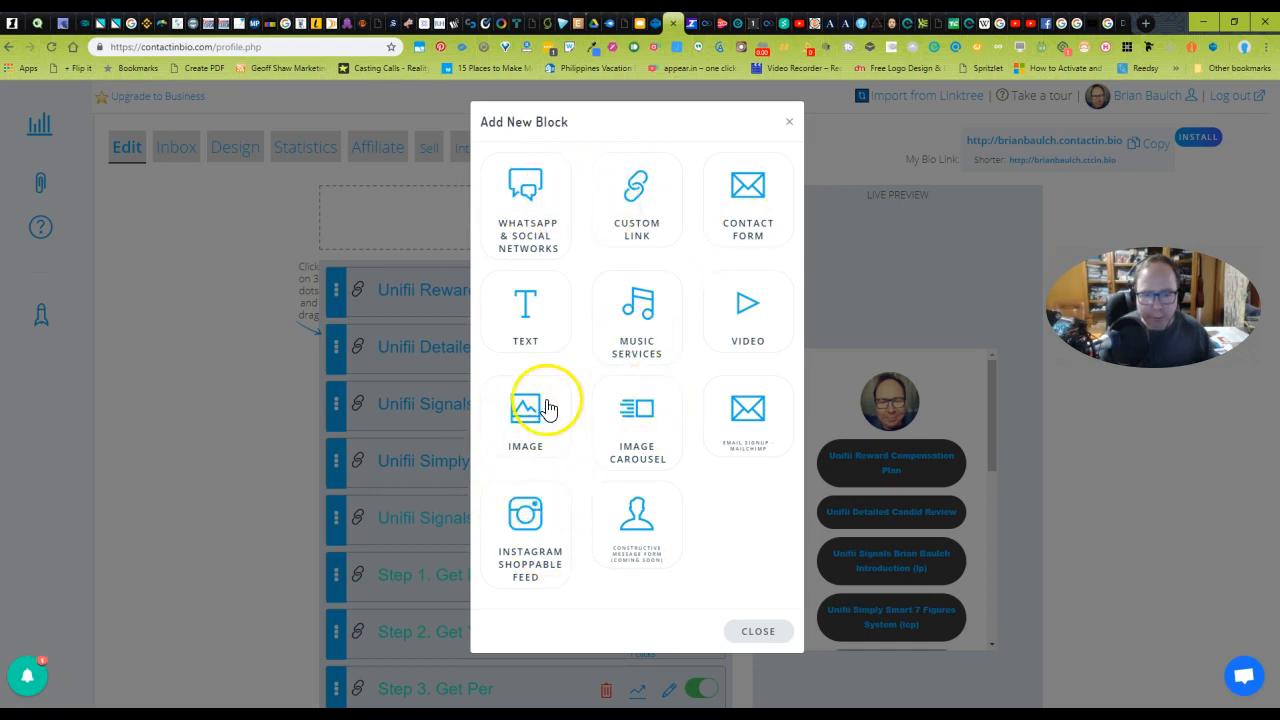
click(527, 193)
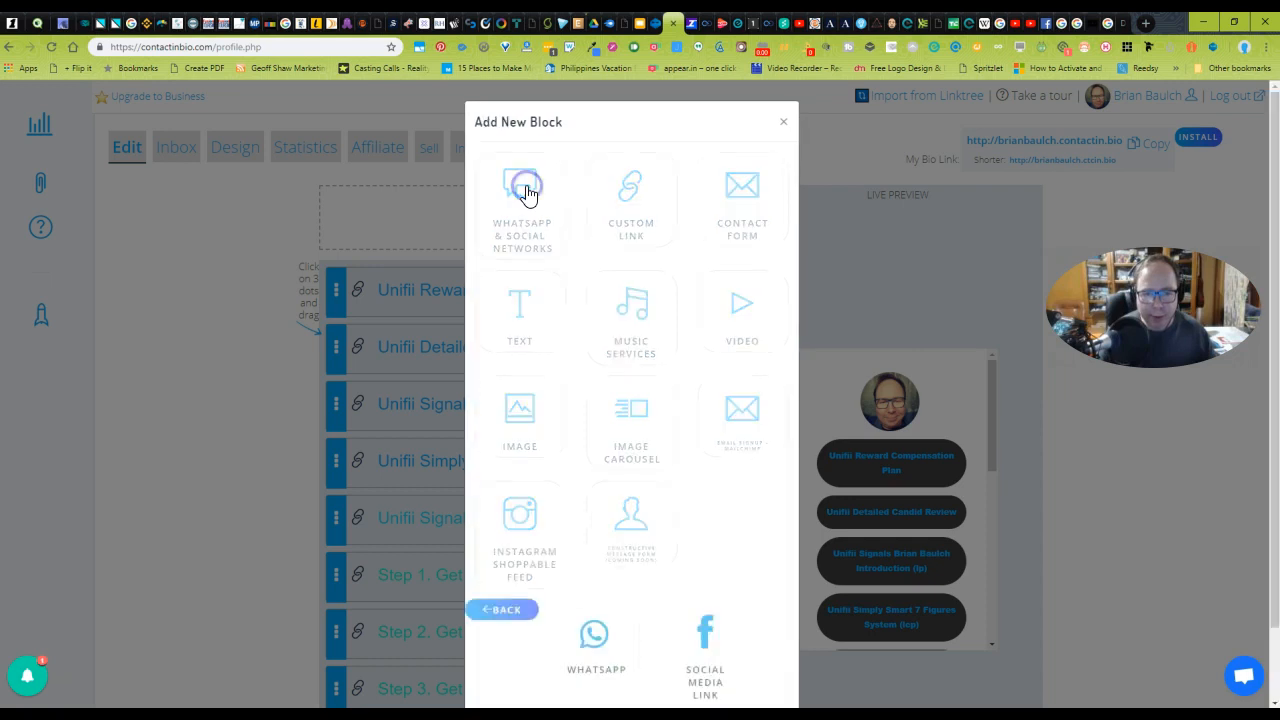
click(512, 172)
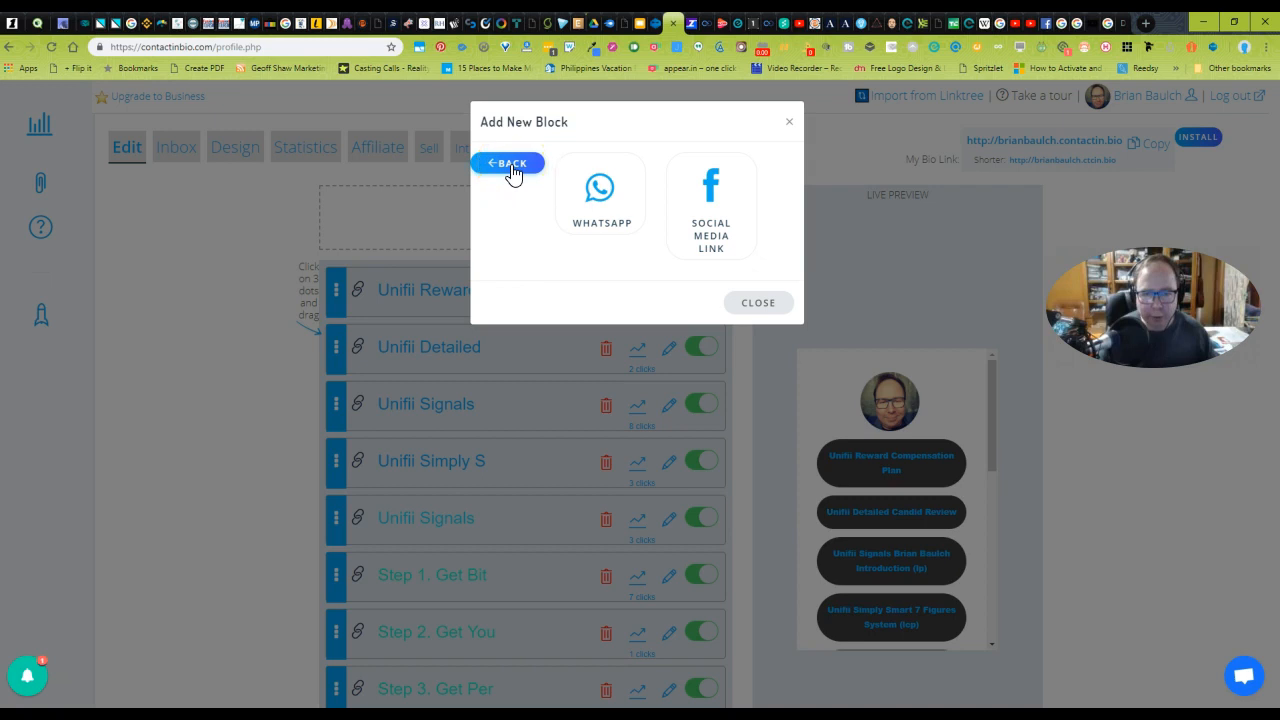
click(606, 194)
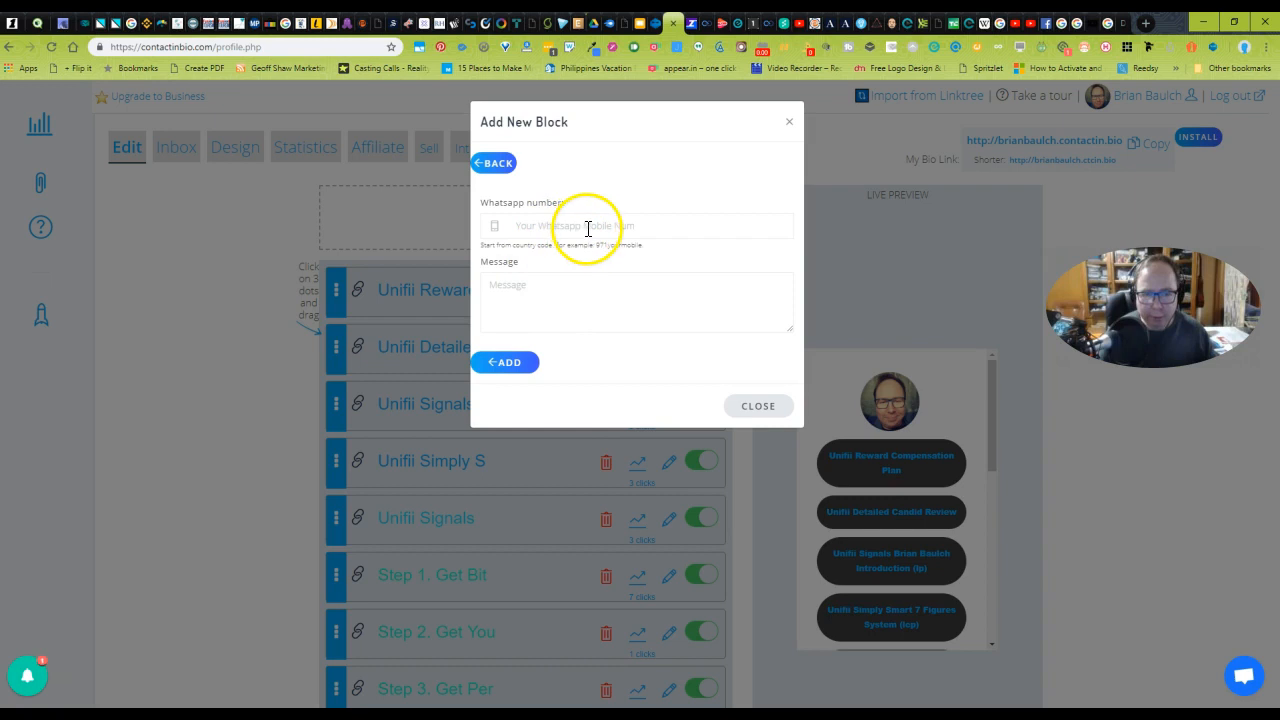
click(493, 166)
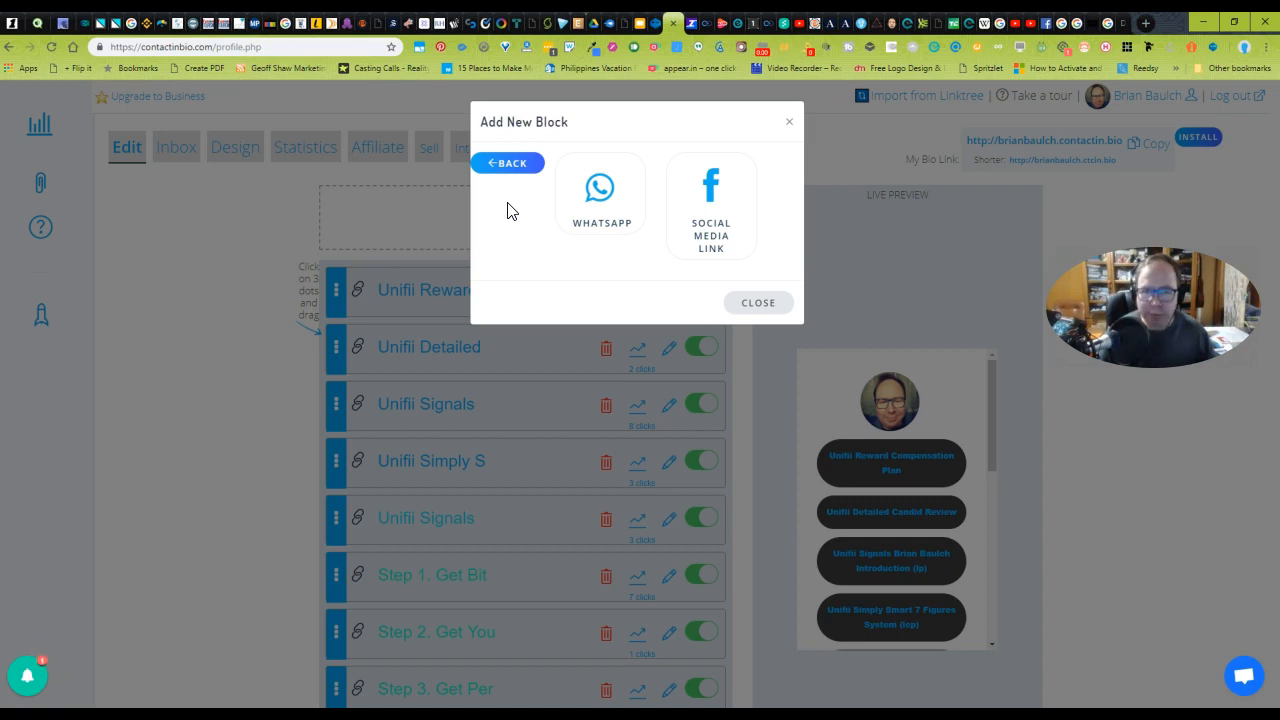
Look through the social media sites offered for a Social Media Link block, from Facebook to Weixin
click(707, 199)
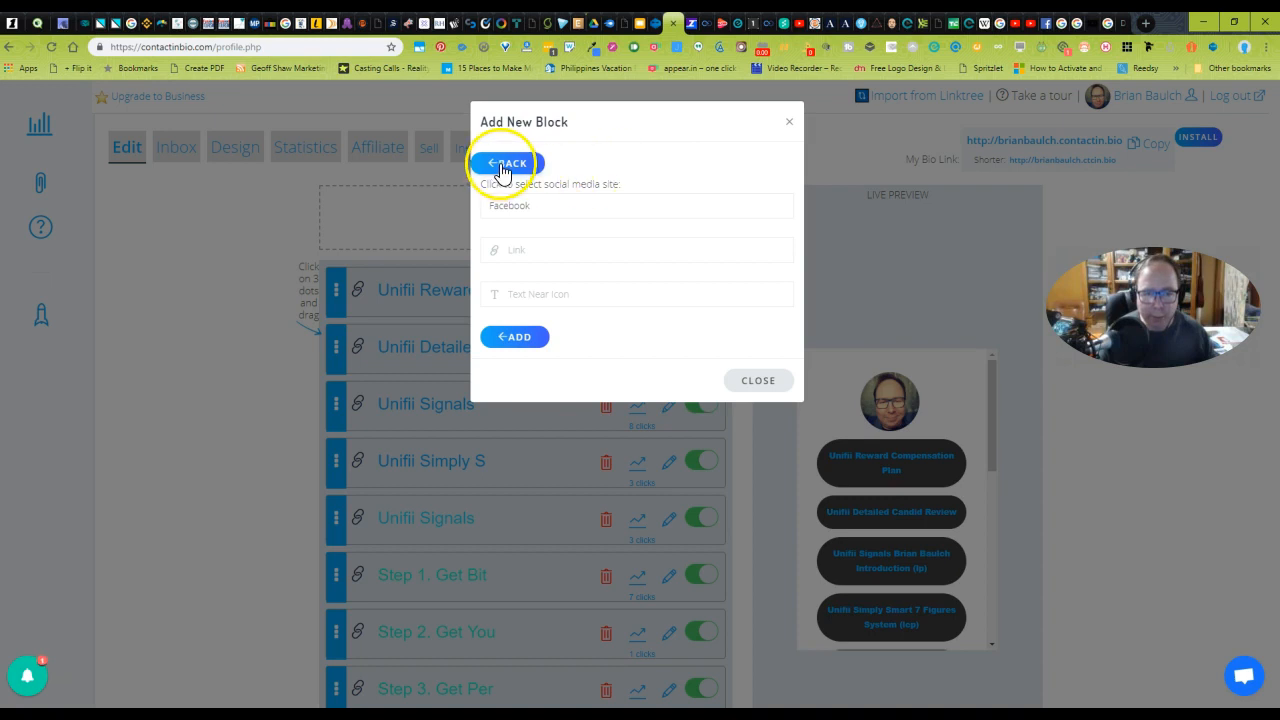
click(556, 208)
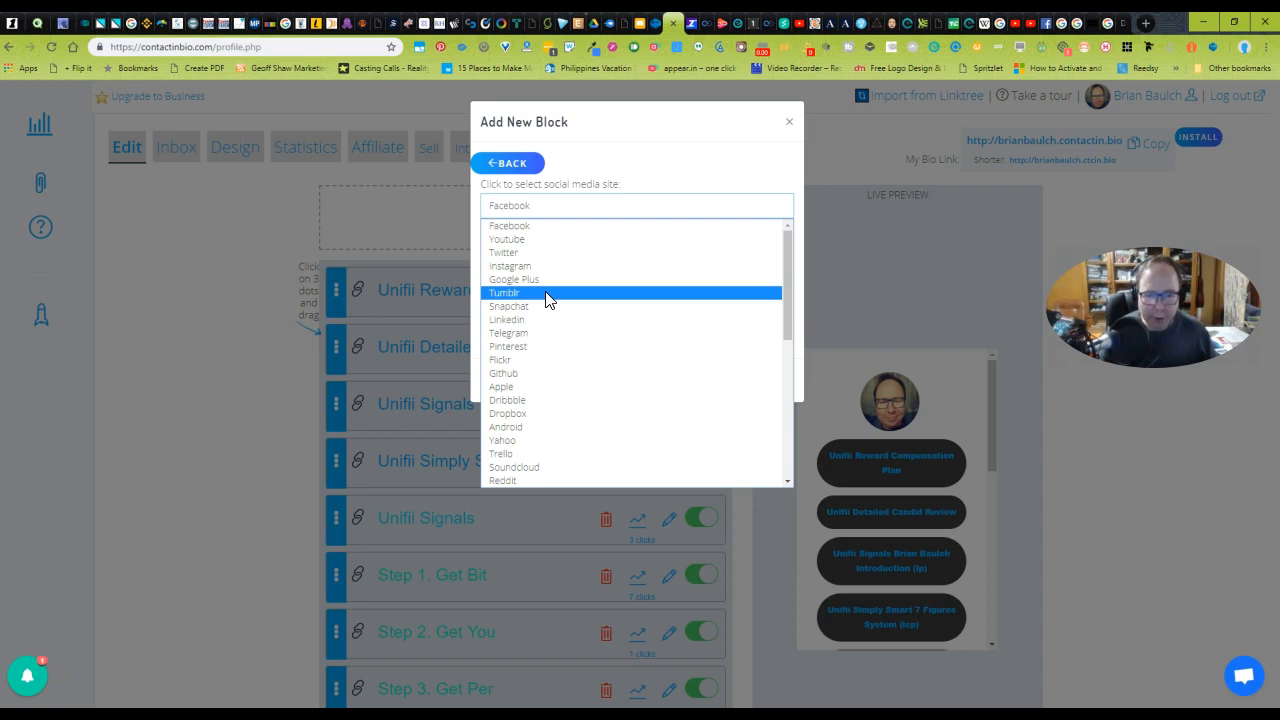
click(547, 318)
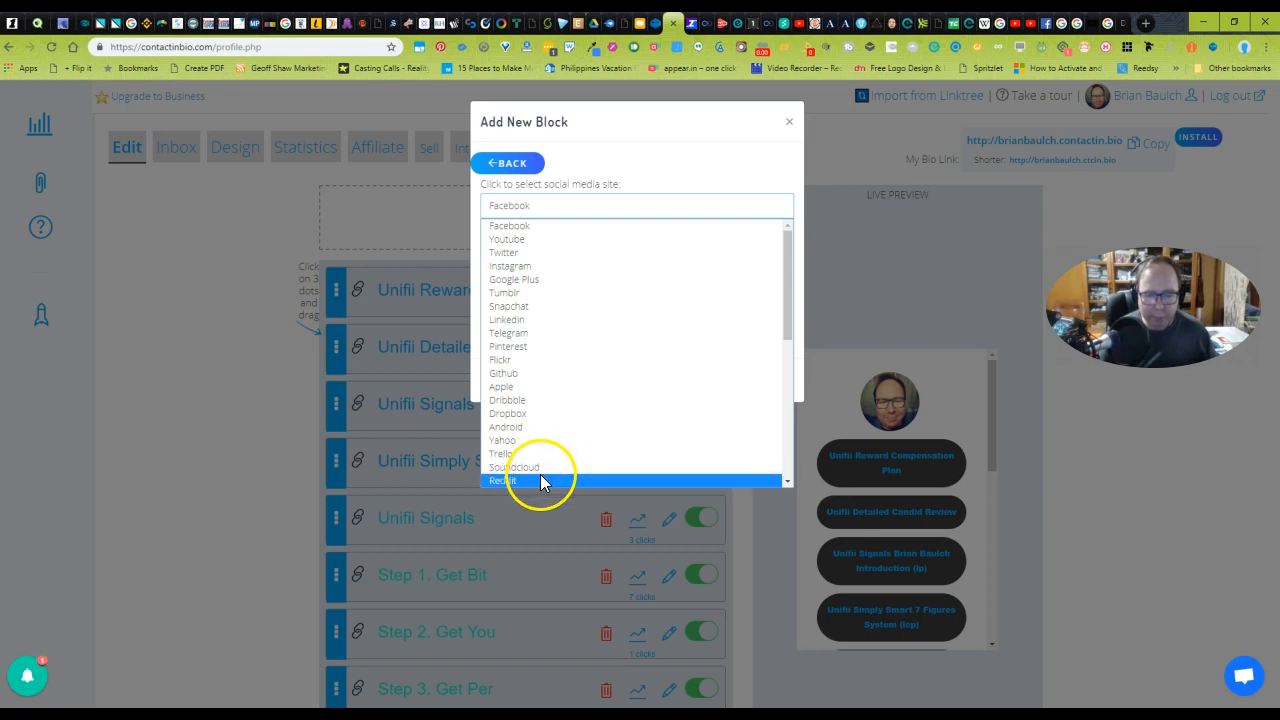
drag(790, 322, 783, 457)
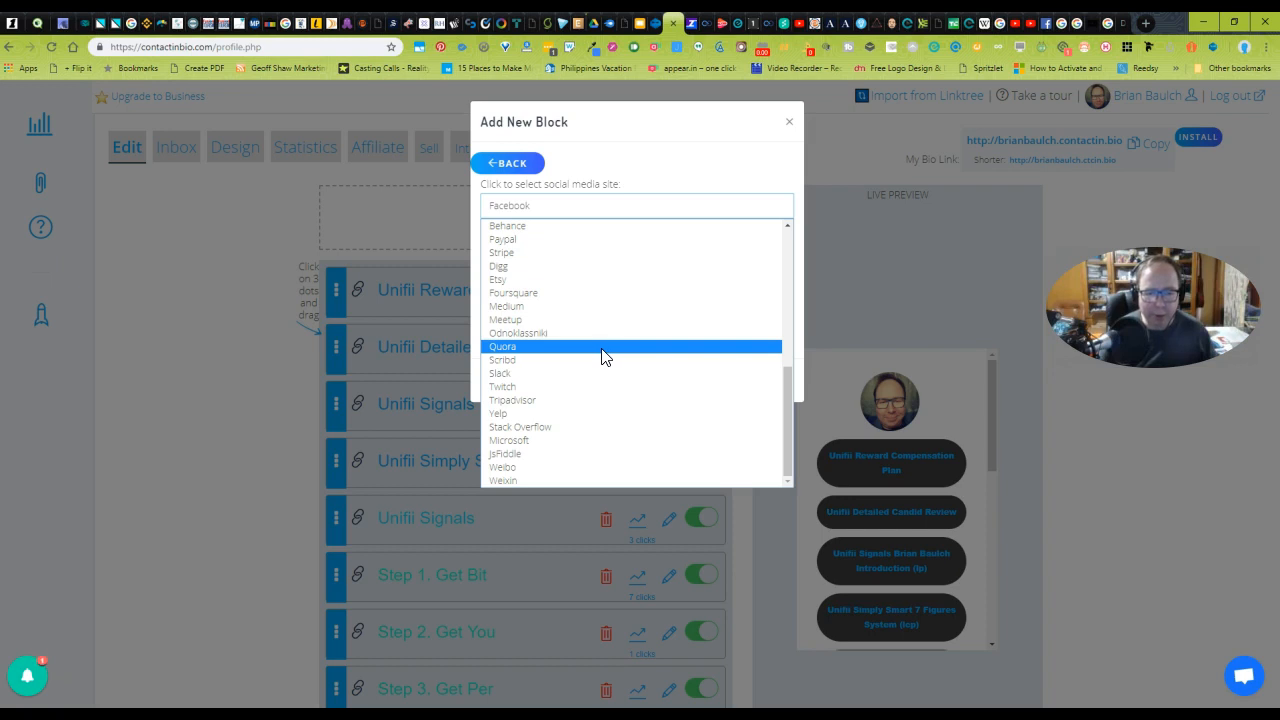
click(508, 165)
click(503, 163)
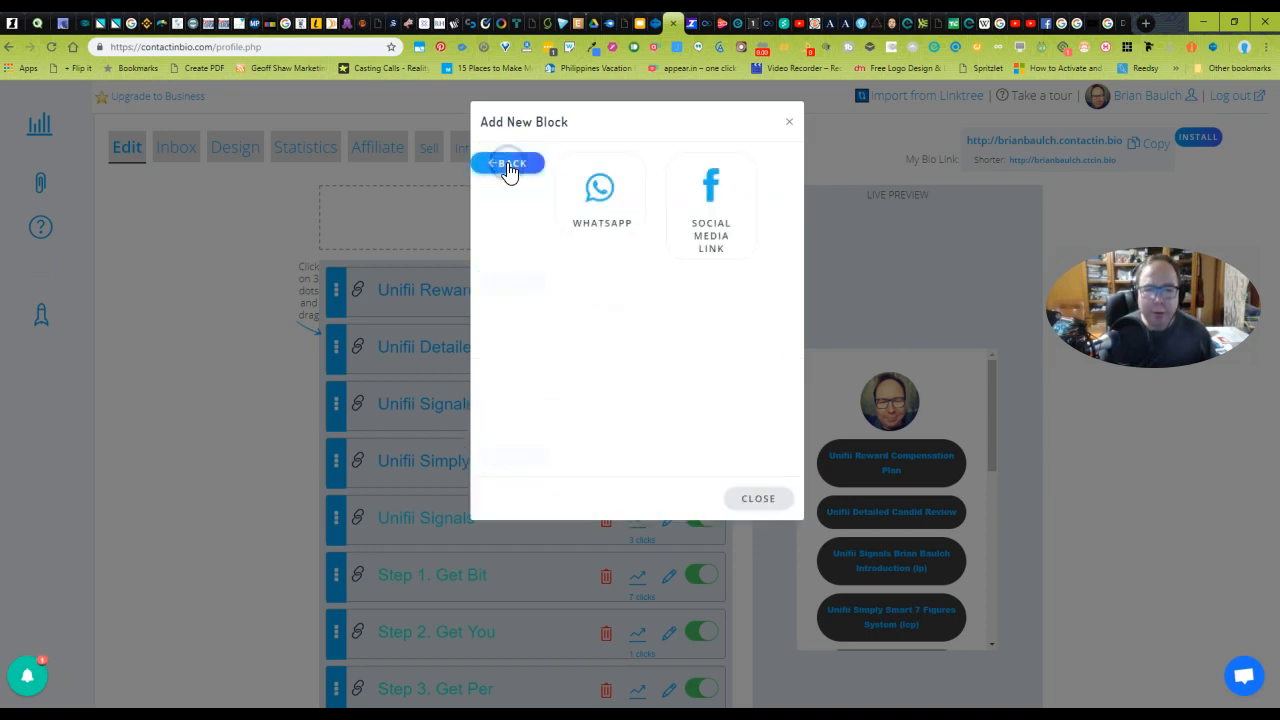
Examine the link and text-near-icon fields of the Social Media Link form and return to the block types
click(715, 208)
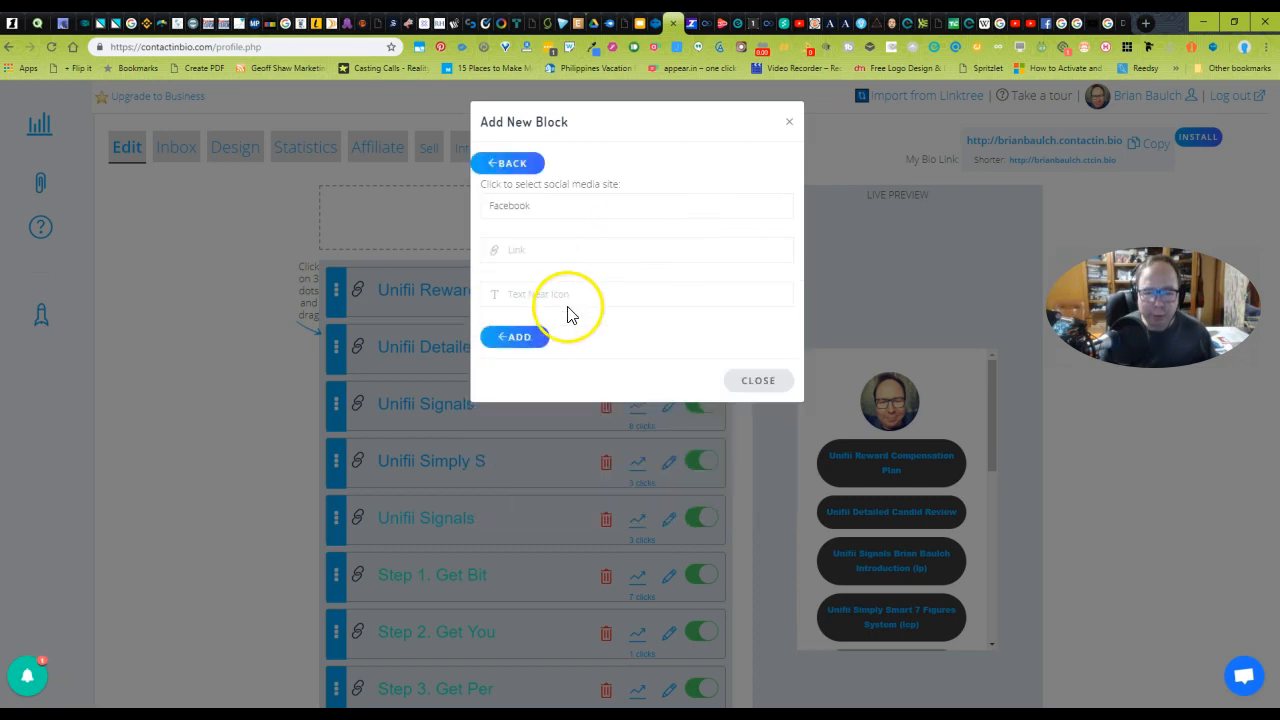
click(549, 249)
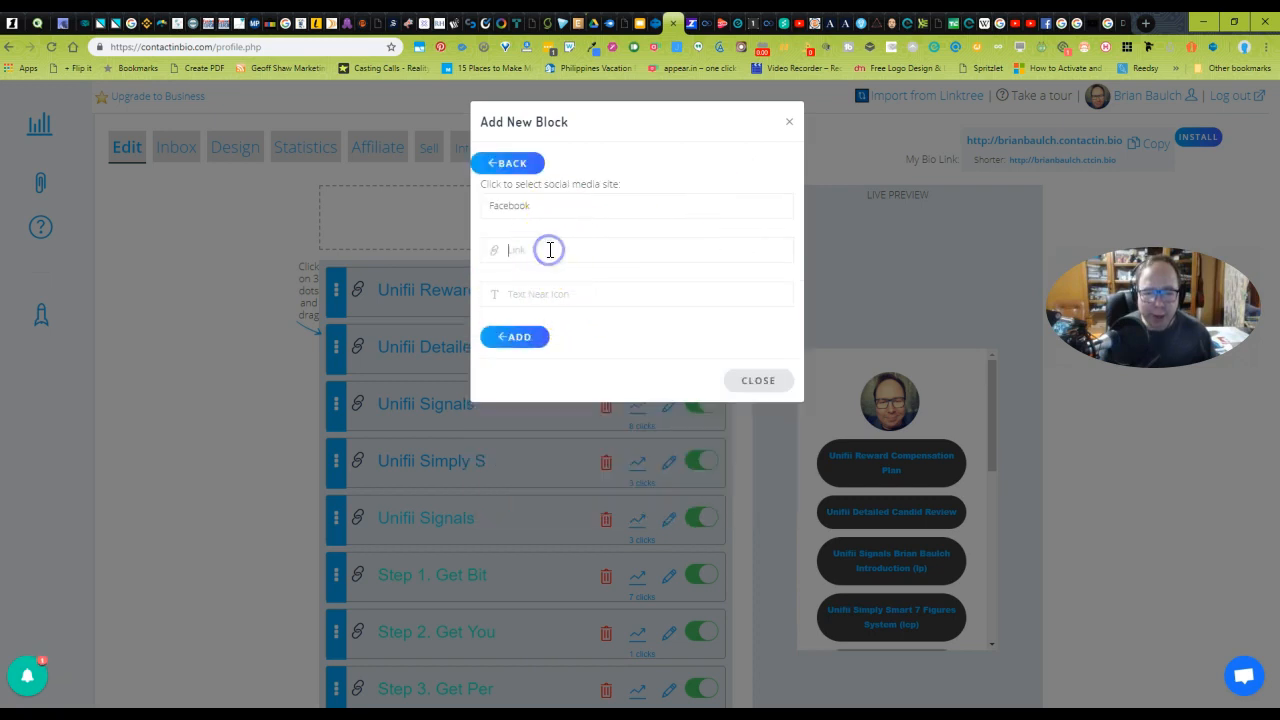
click(578, 295)
click(527, 340)
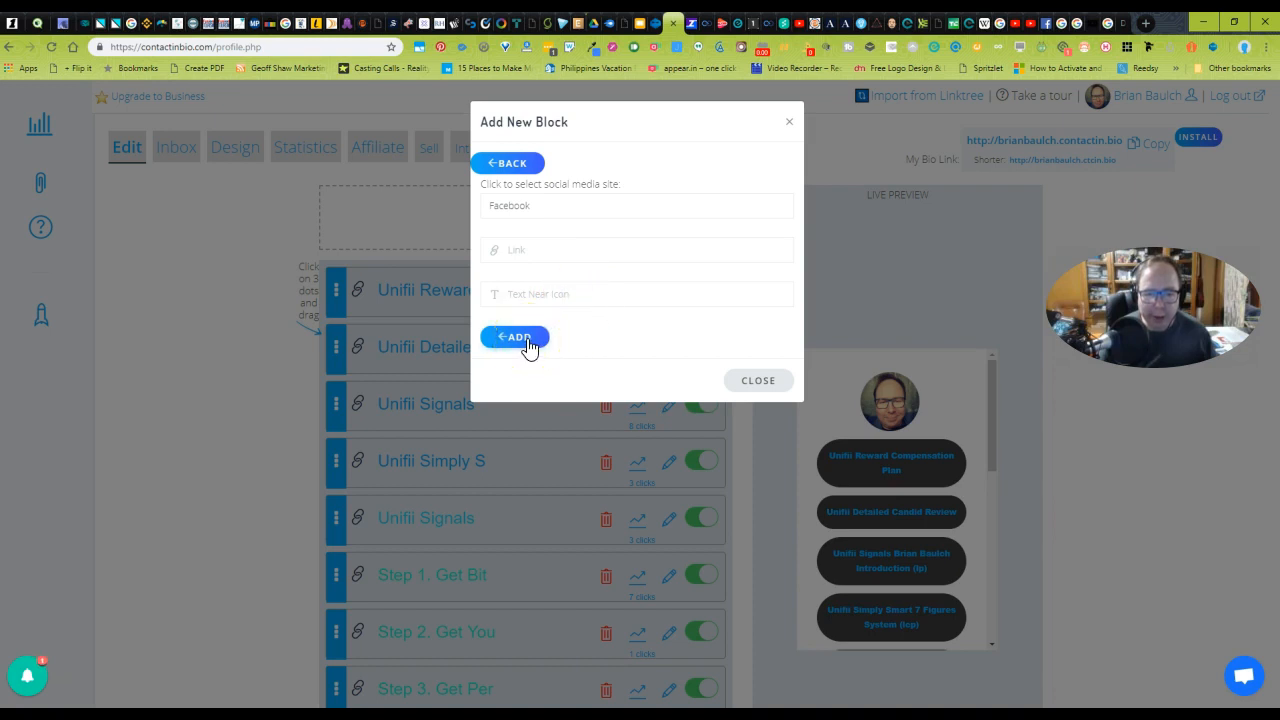
click(499, 166)
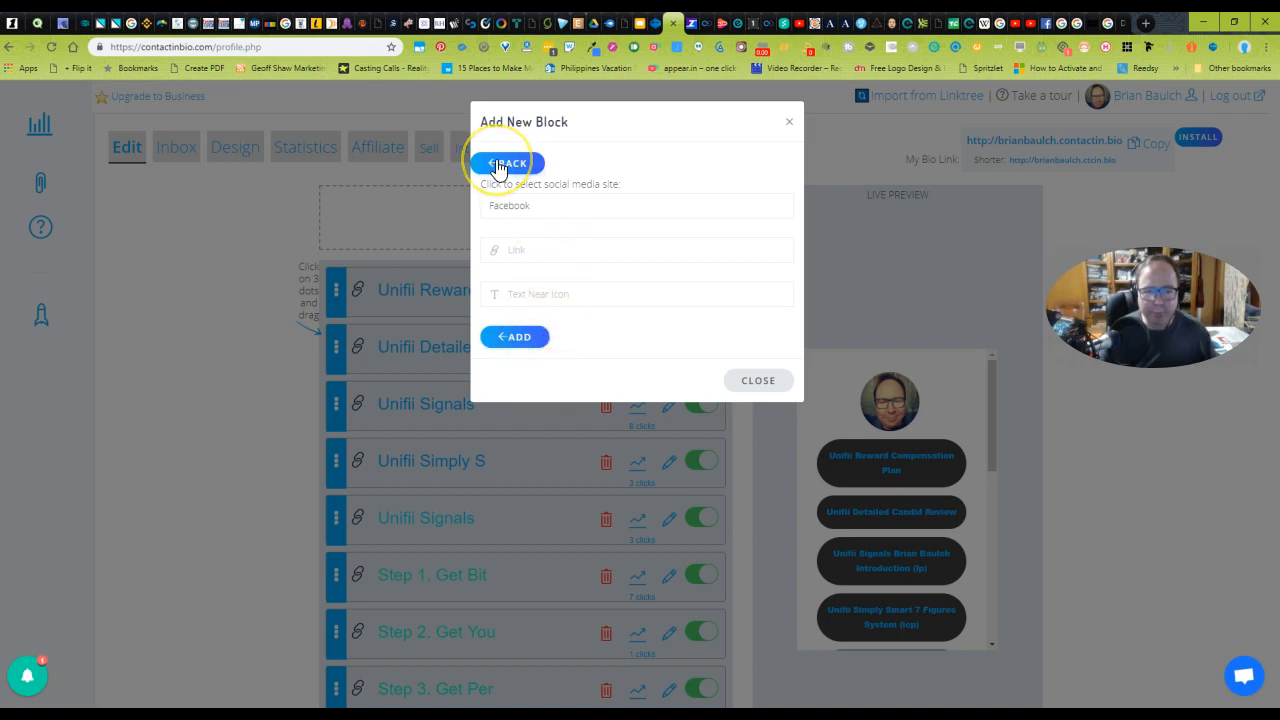
click(499, 166)
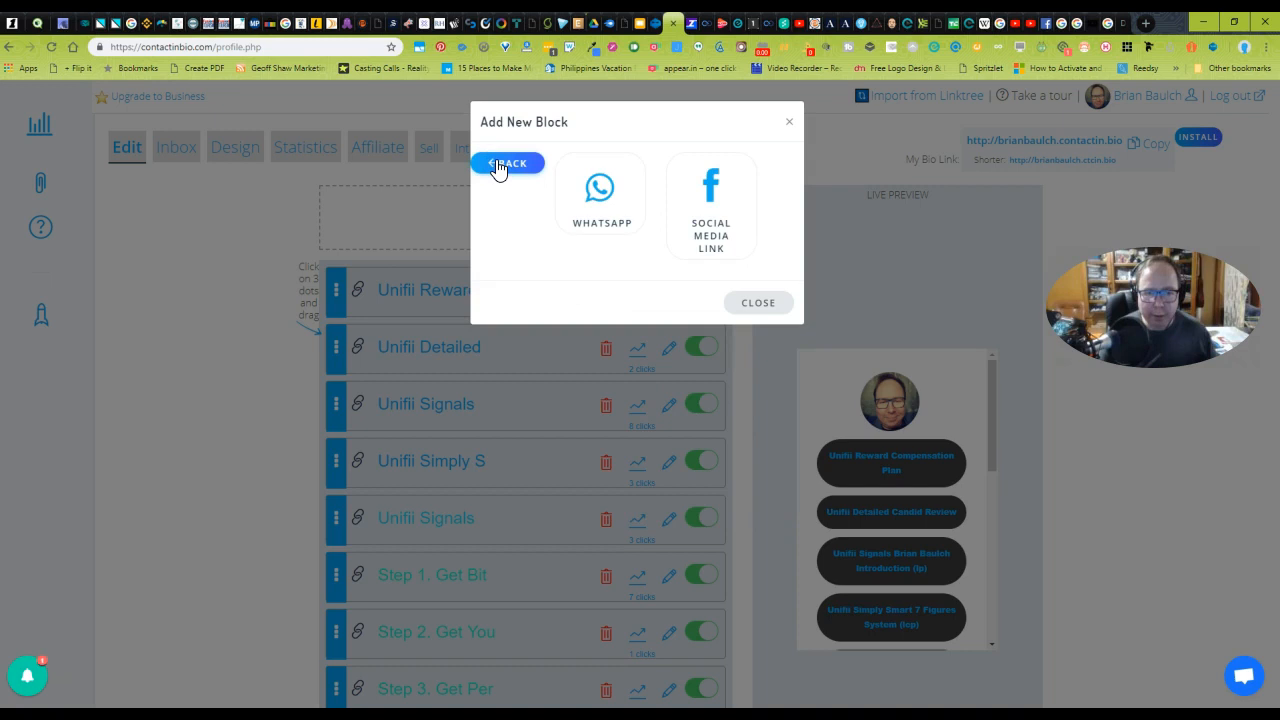
click(499, 166)
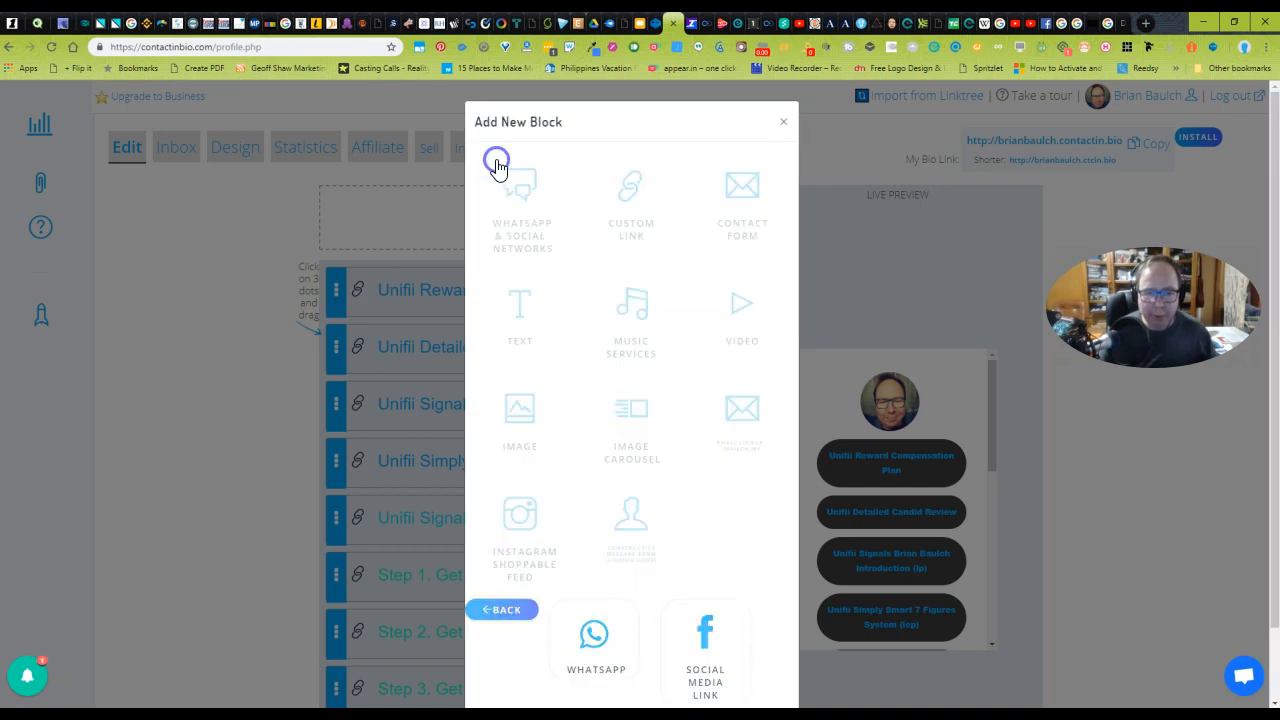
Open the Custom Link block form and examine its title and URL fields
click(636, 195)
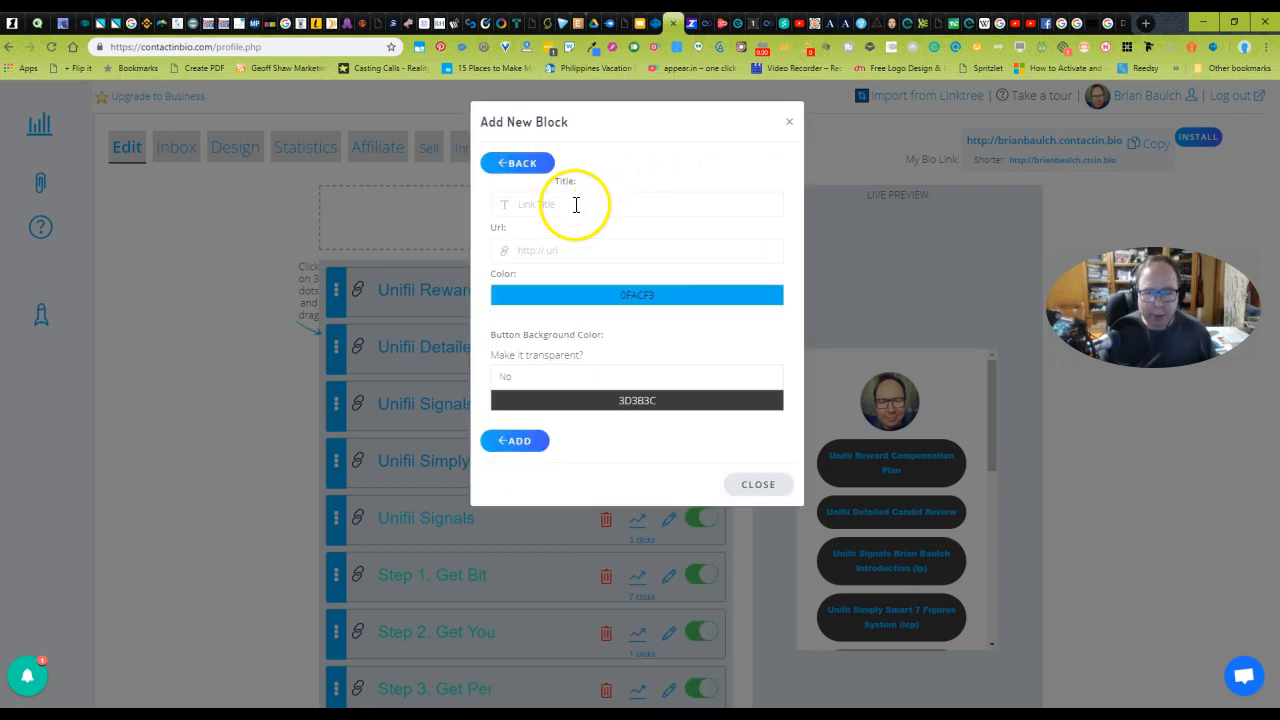
click(576, 205)
click(595, 254)
click(589, 253)
click(563, 203)
View the colour picker for the custom link's colour and return to the block types without adding the link
click(645, 307)
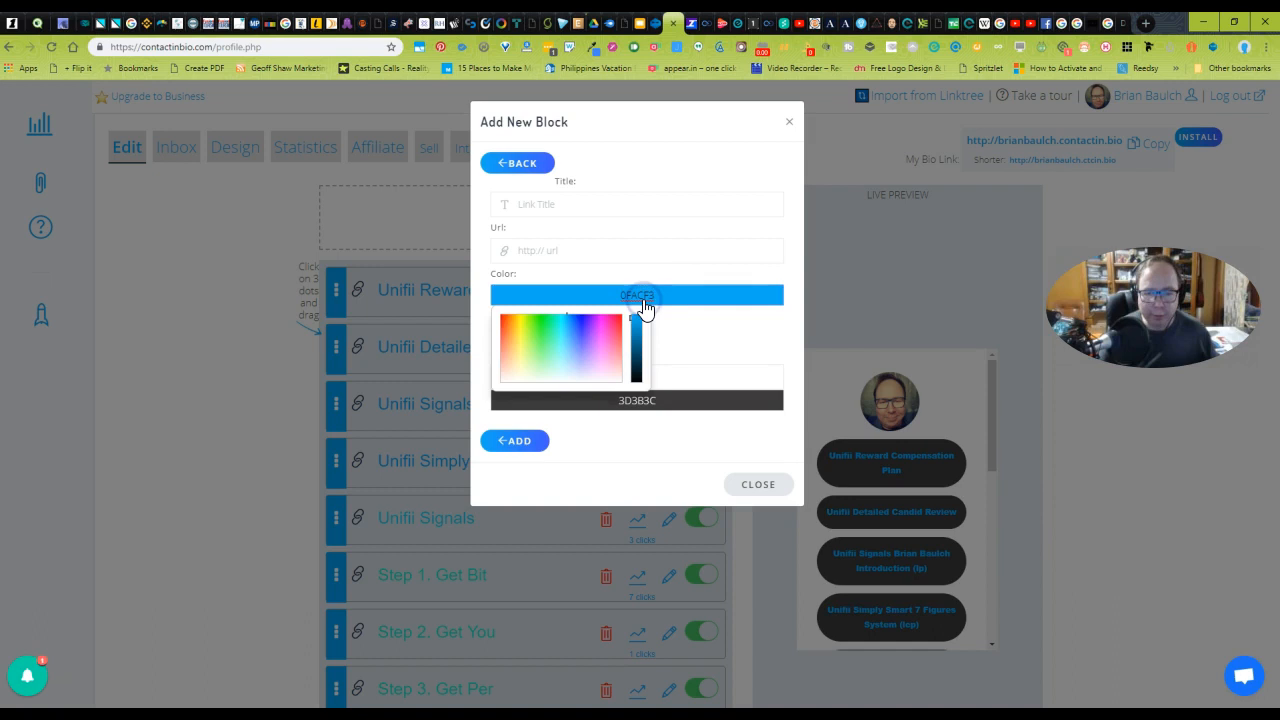
click(705, 328)
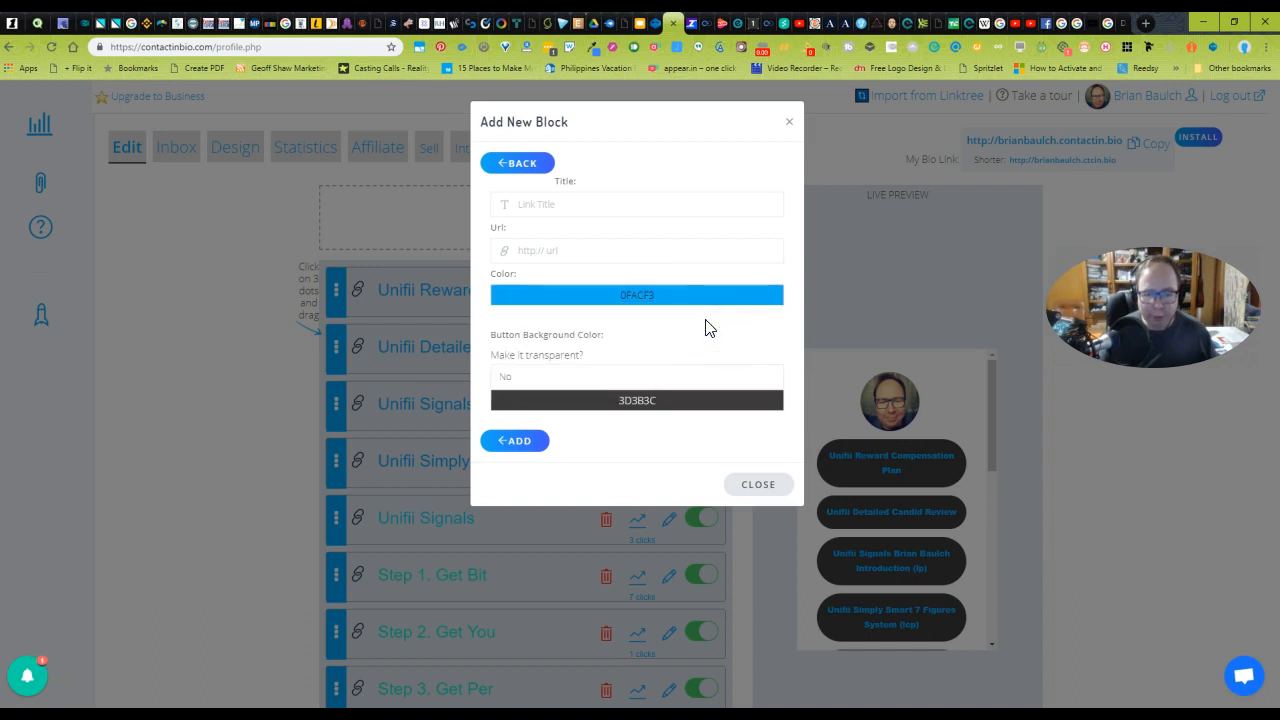
click(651, 299)
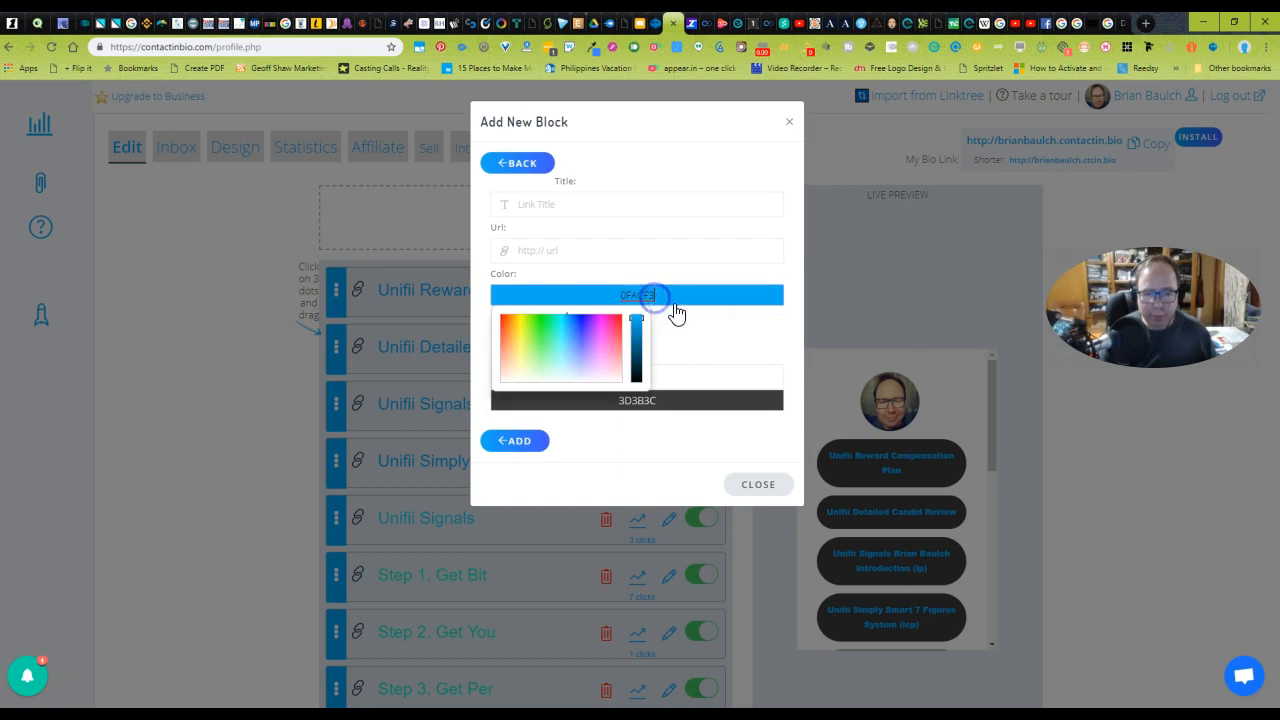
click(709, 347)
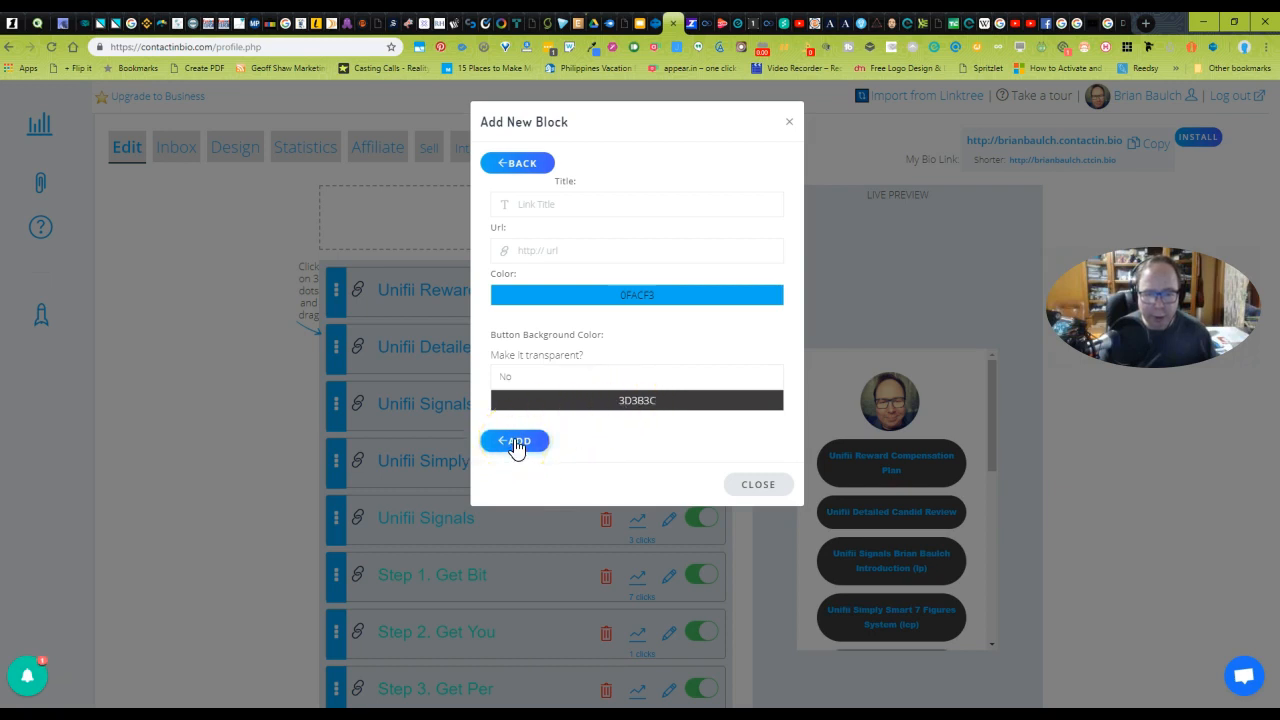
click(517, 163)
click(507, 168)
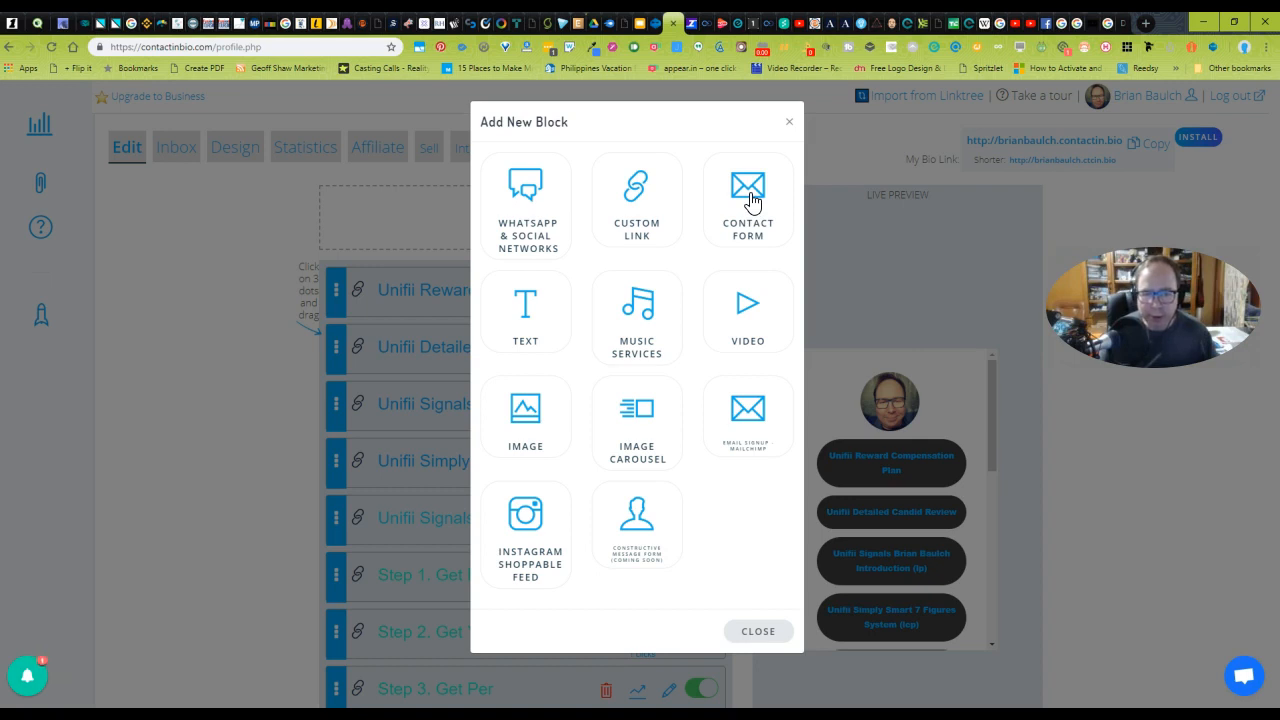
Check whether the Video block can be used on the current plan and return to the block types
click(749, 310)
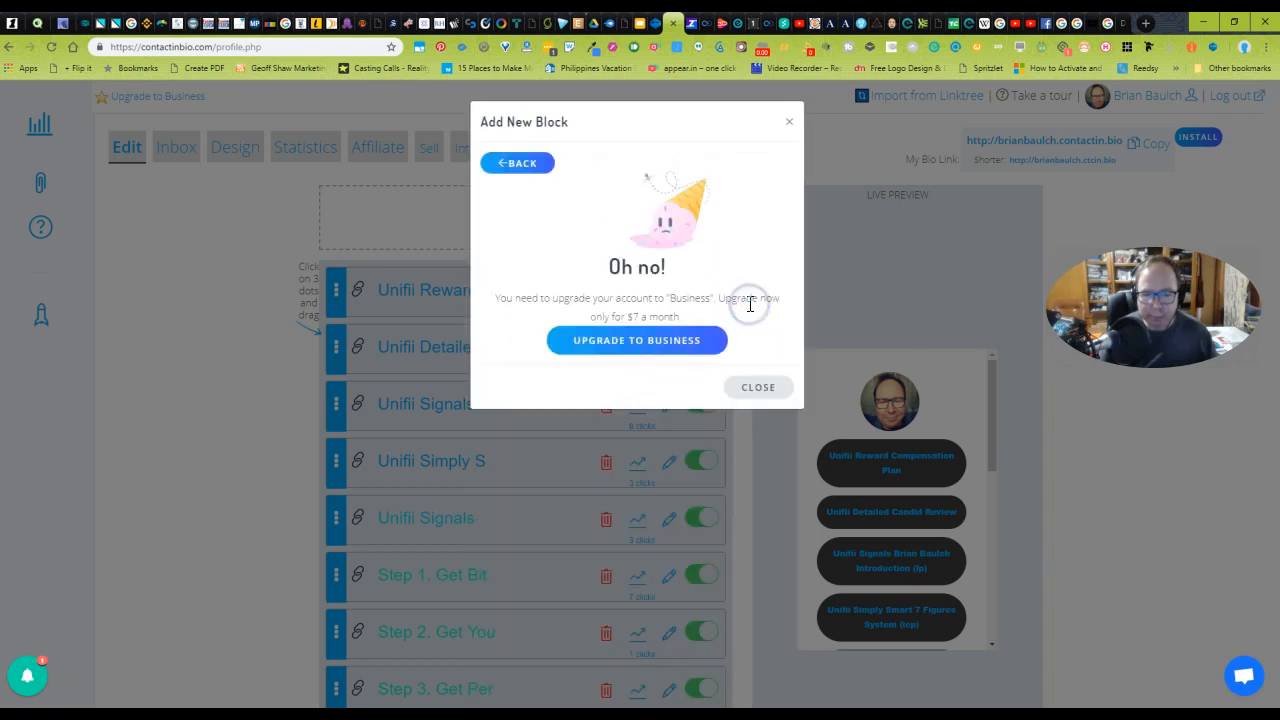
click(514, 163)
click(737, 316)
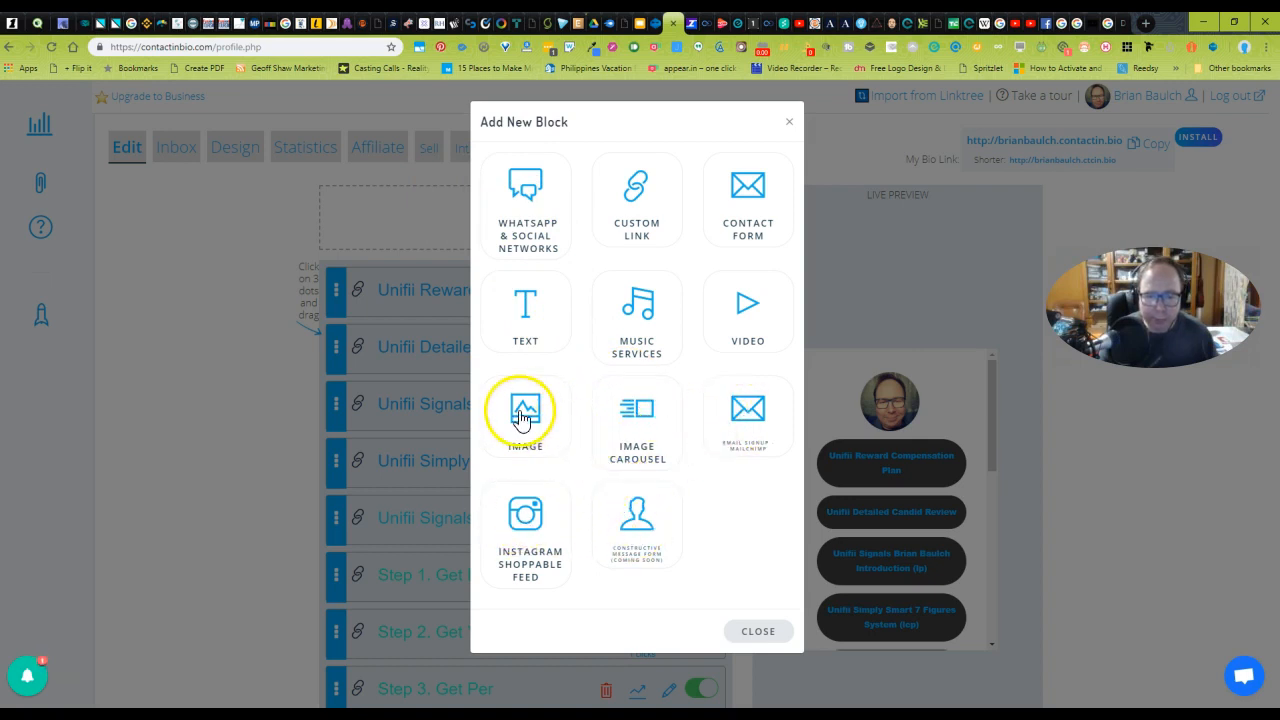
View the Text block's font size, alignment, text and colour settings and close the new block dialog
click(527, 317)
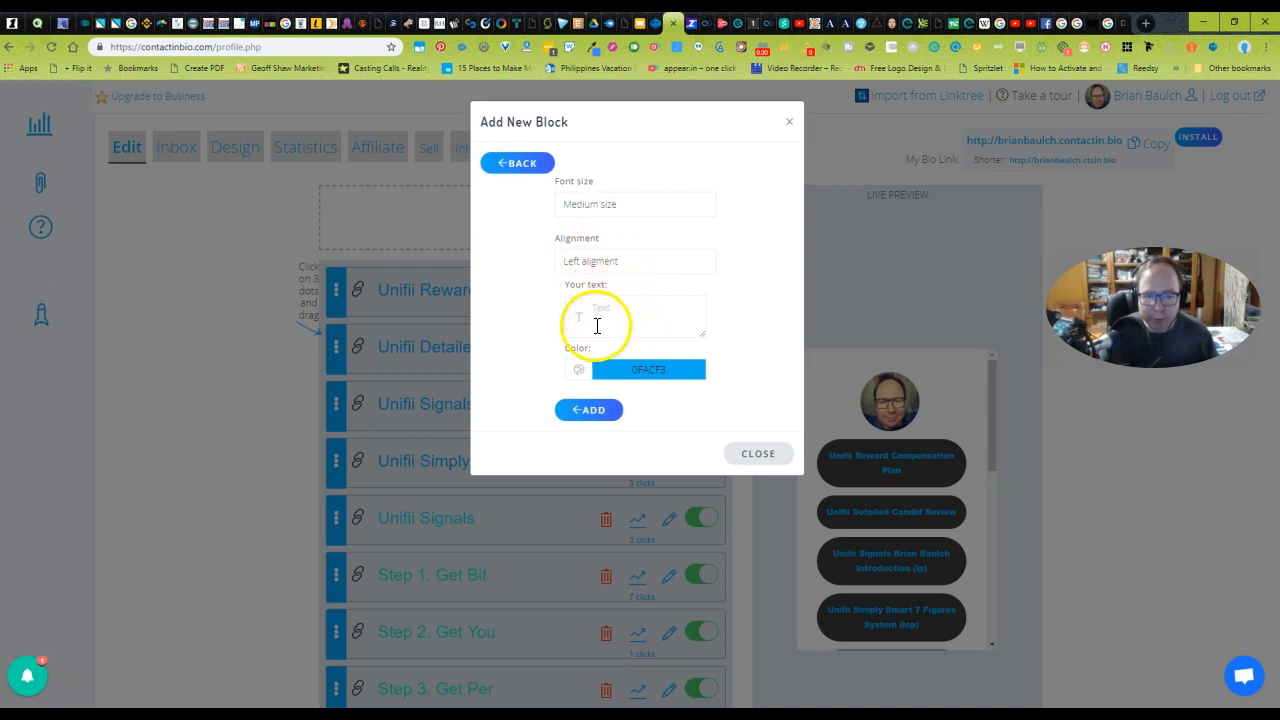
click(512, 163)
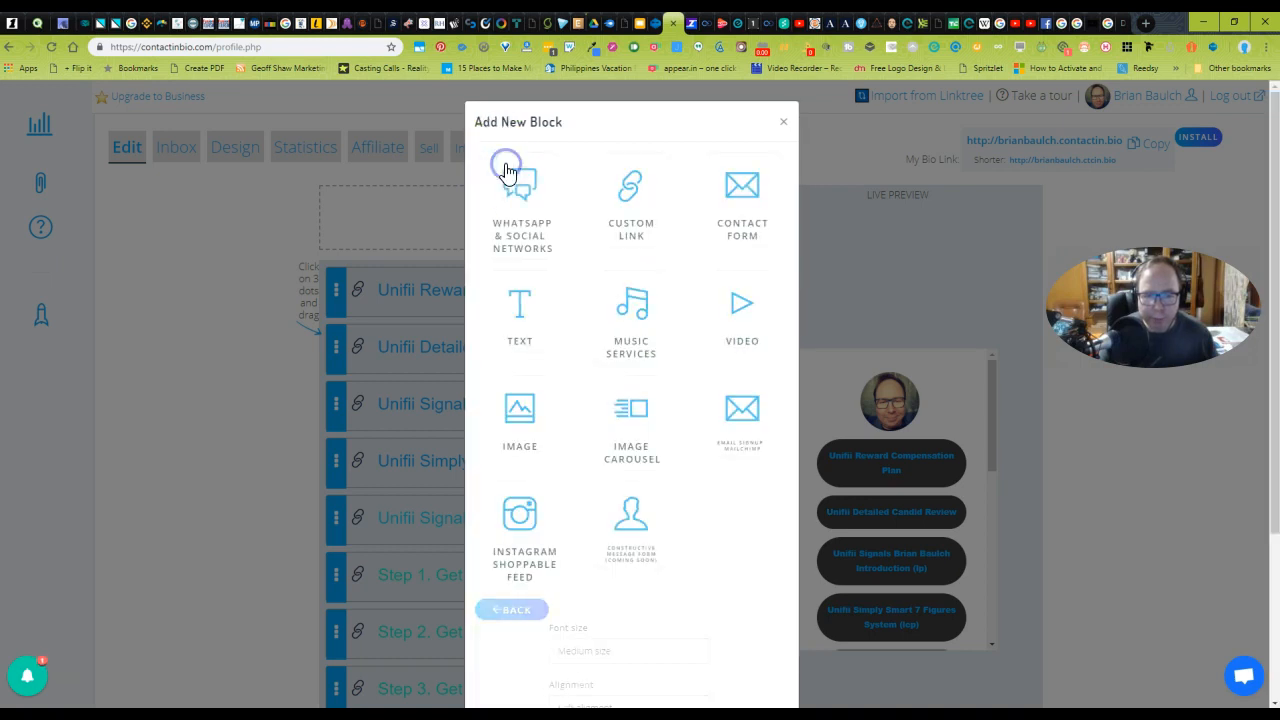
click(584, 406)
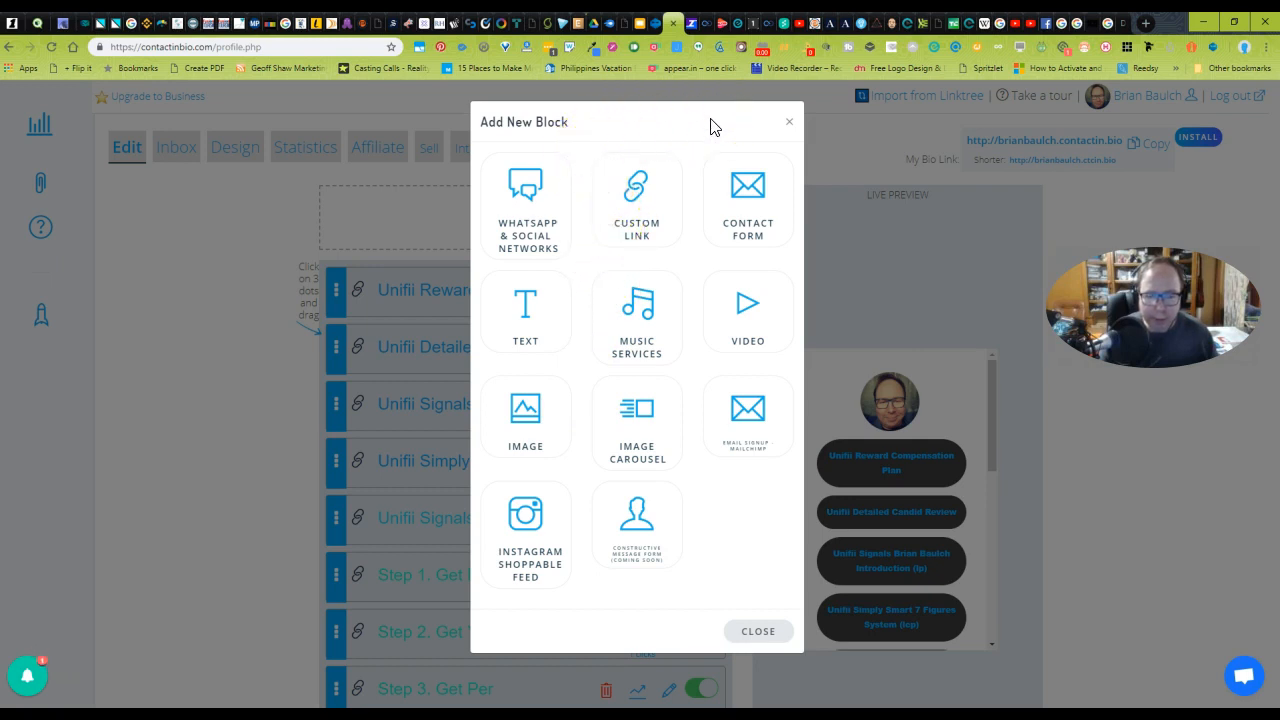
click(790, 124)
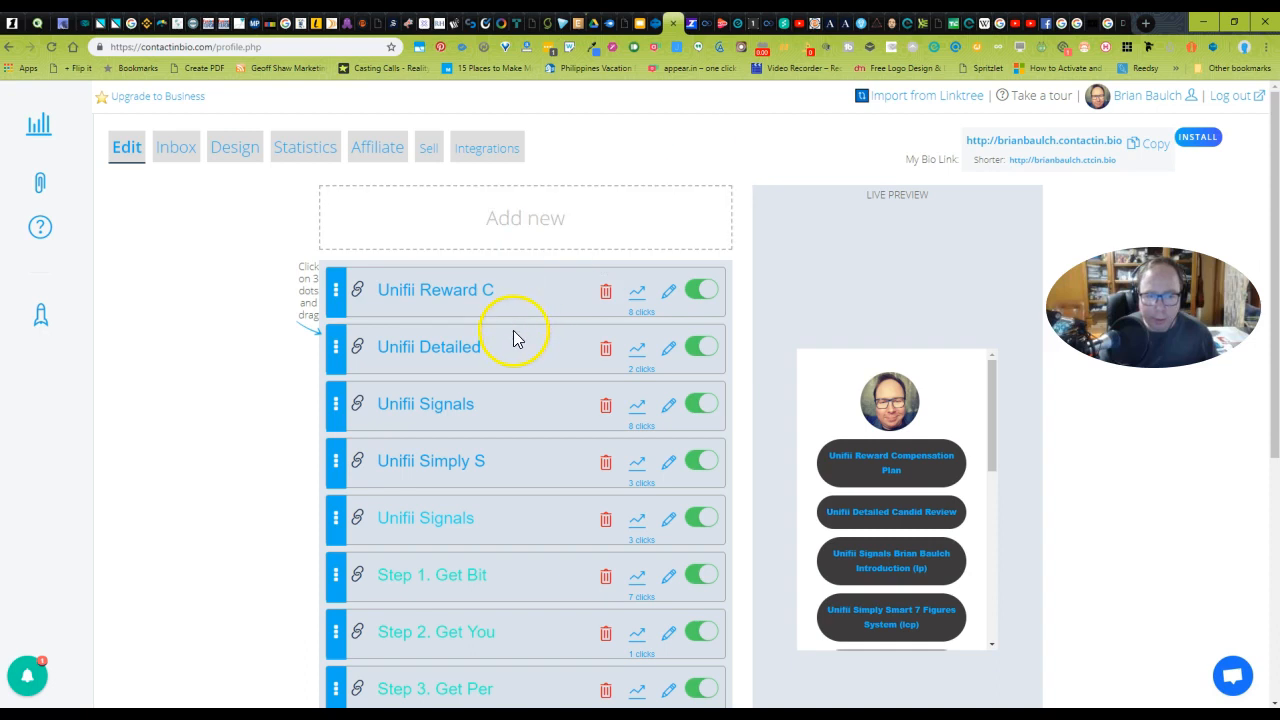
Open the first block, the Unifii Reward Compensation Plan link, for editing to view its settings
click(340, 290)
click(381, 290)
click(566, 289)
click(668, 290)
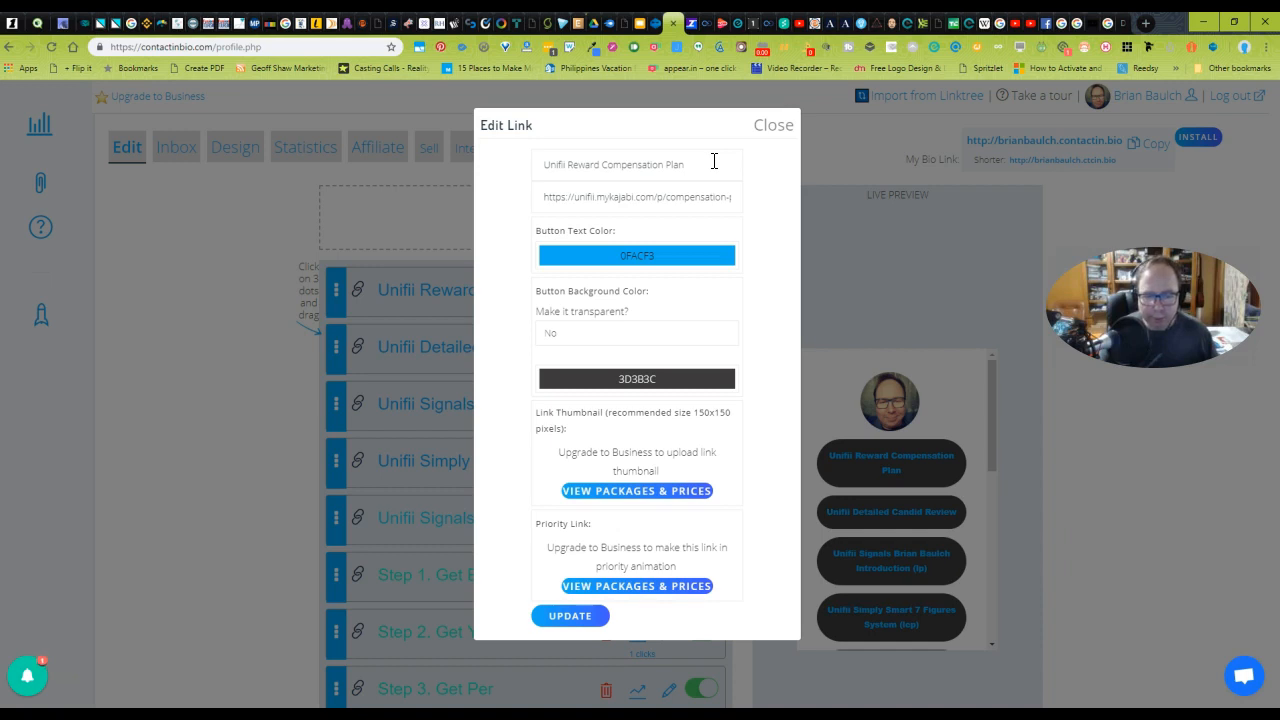
Close the link editor without changes and look through the live preview of the bio page
click(776, 126)
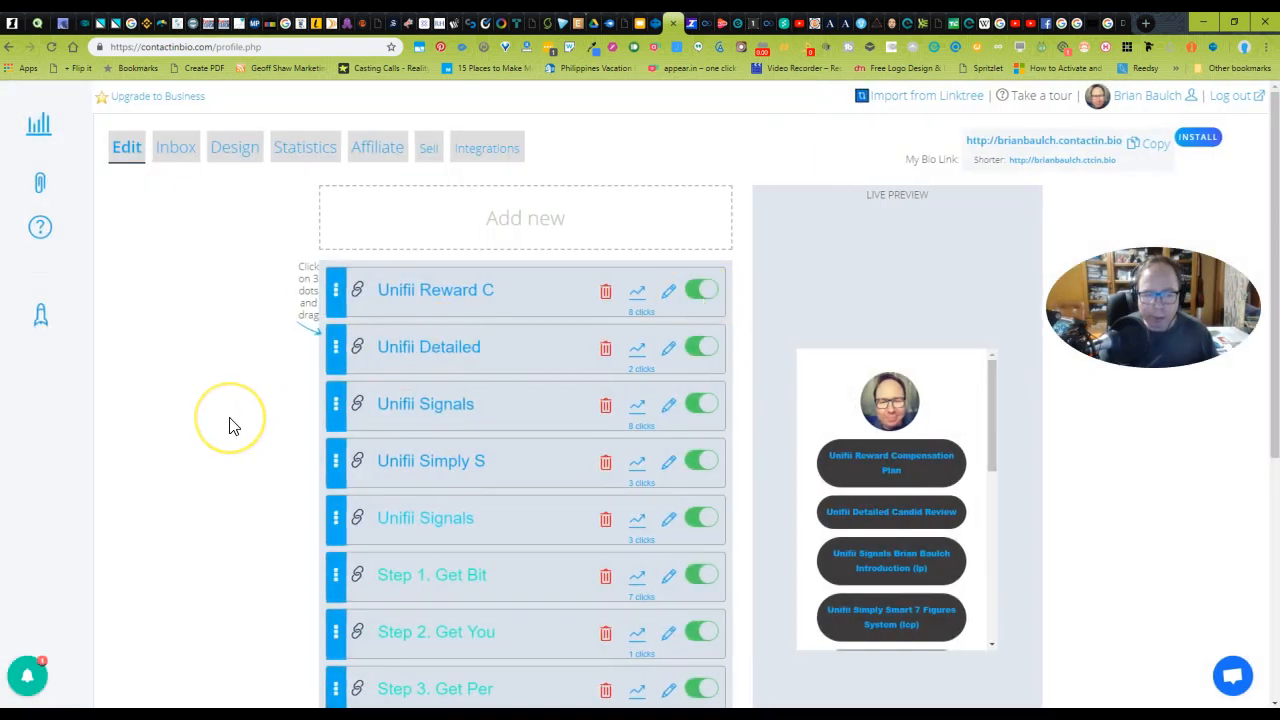
scroll(229, 425, down, 1)
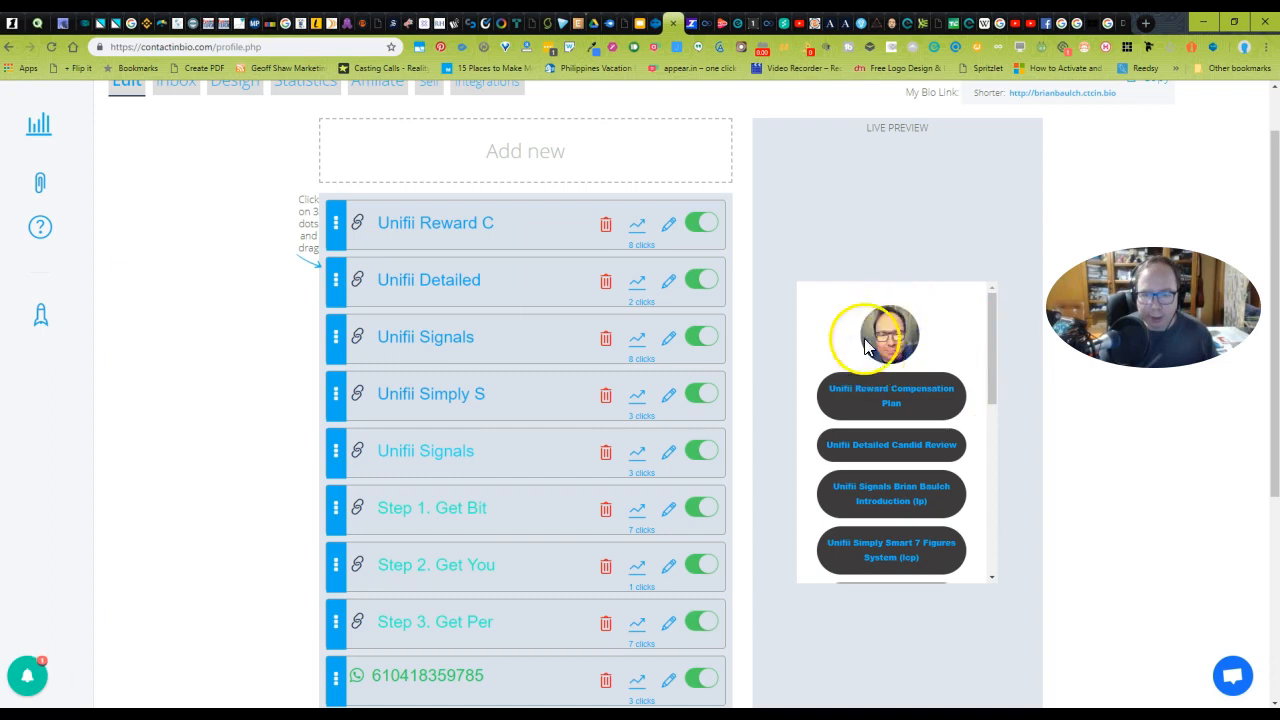
mouse_move(987, 337)
mouse_down()
mouse_move(1006, 508)
mouse_move(993, 333)
mouse_up()
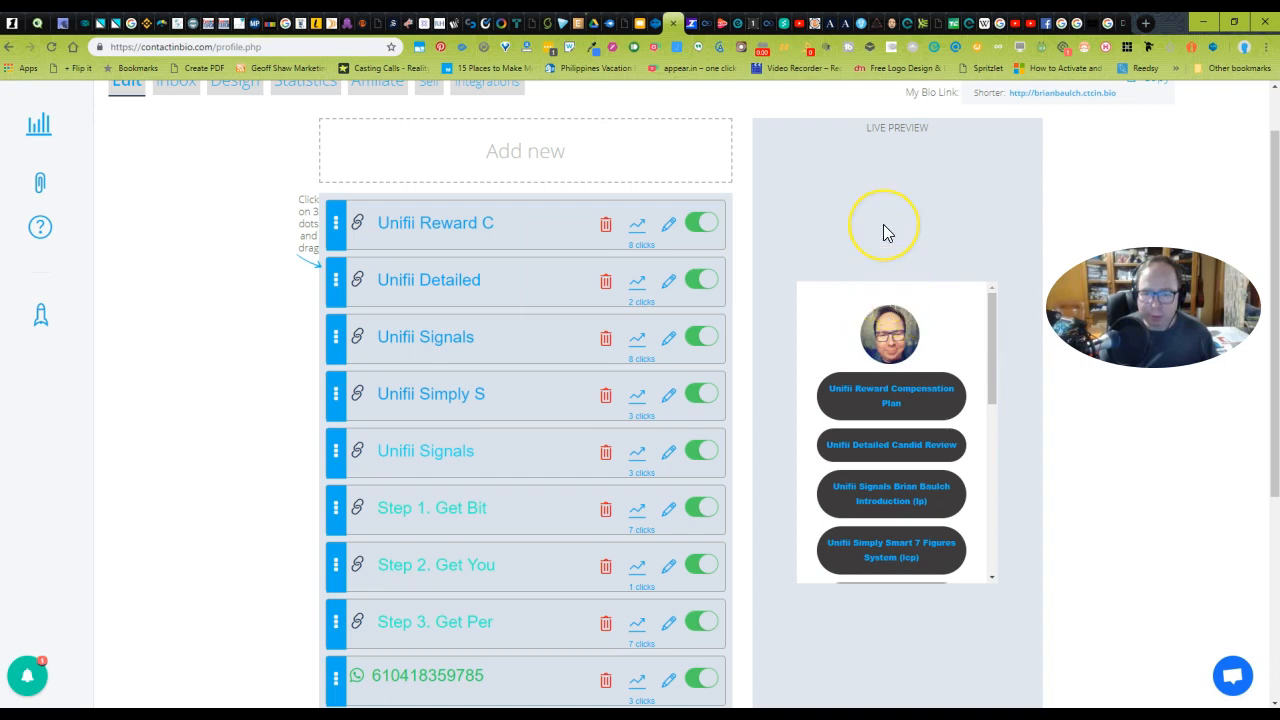
scroll(883, 224, up, 1)
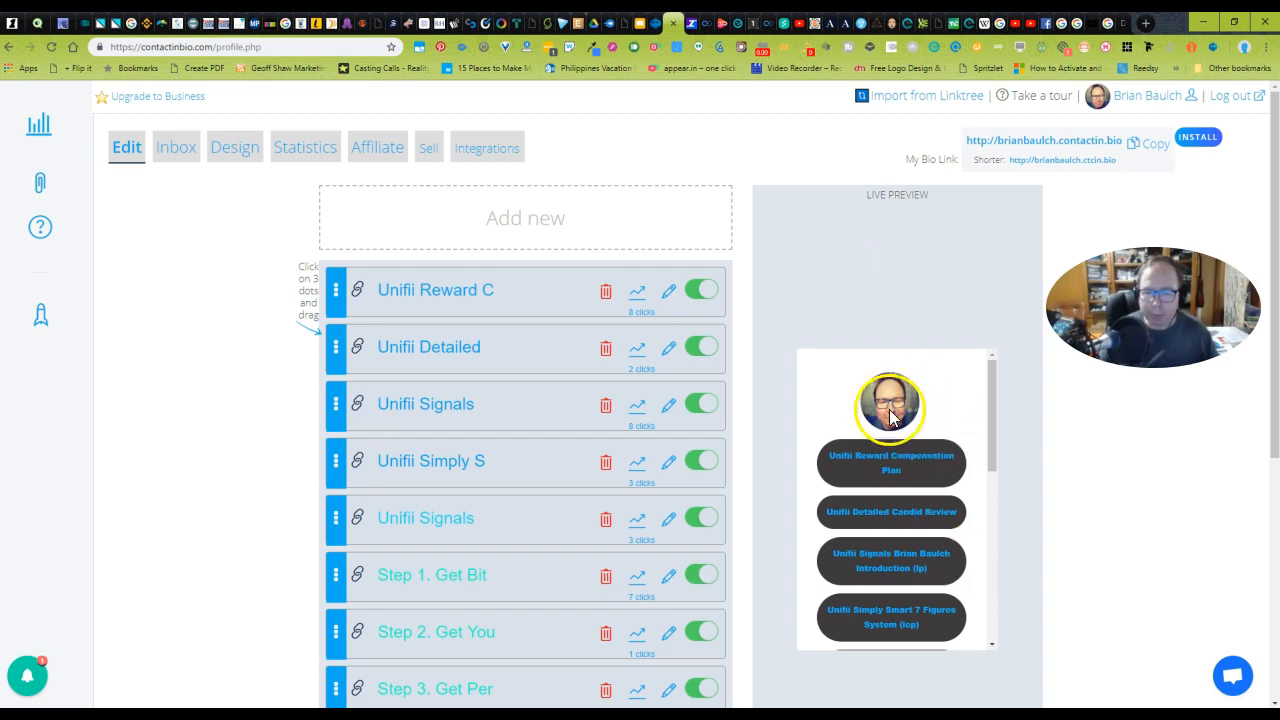
drag(991, 397, 991, 379)
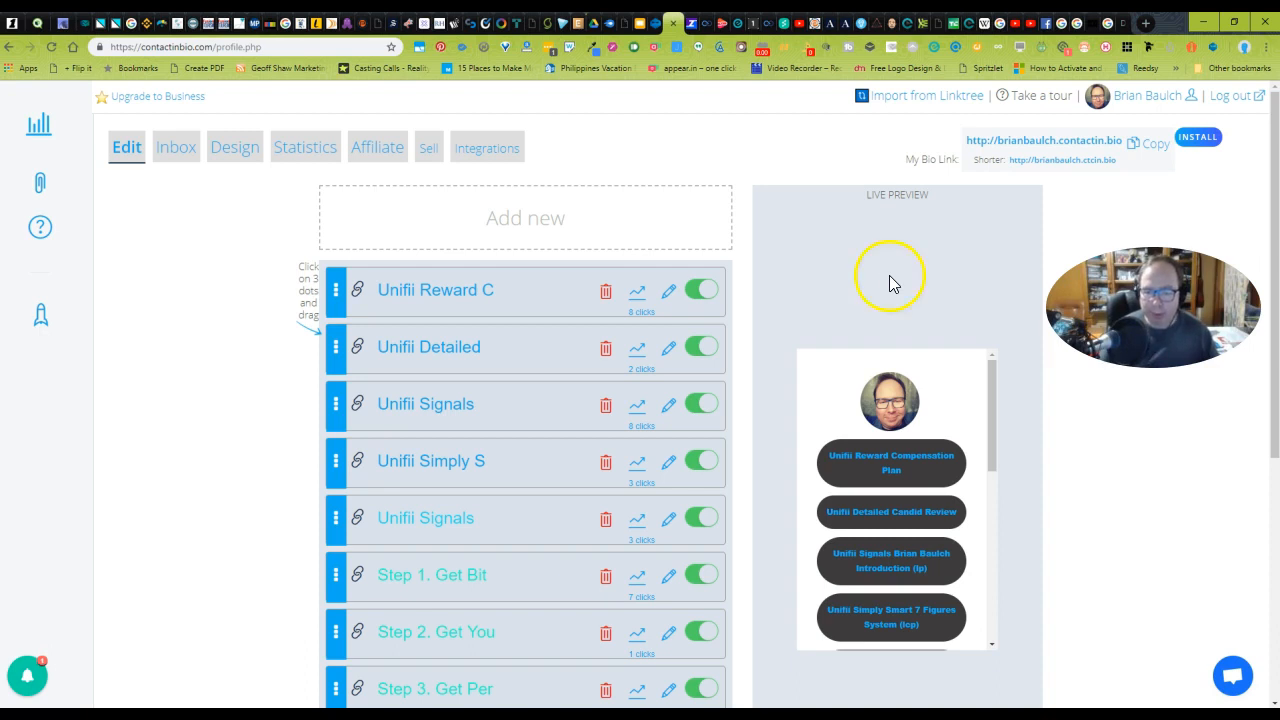
click(991, 408)
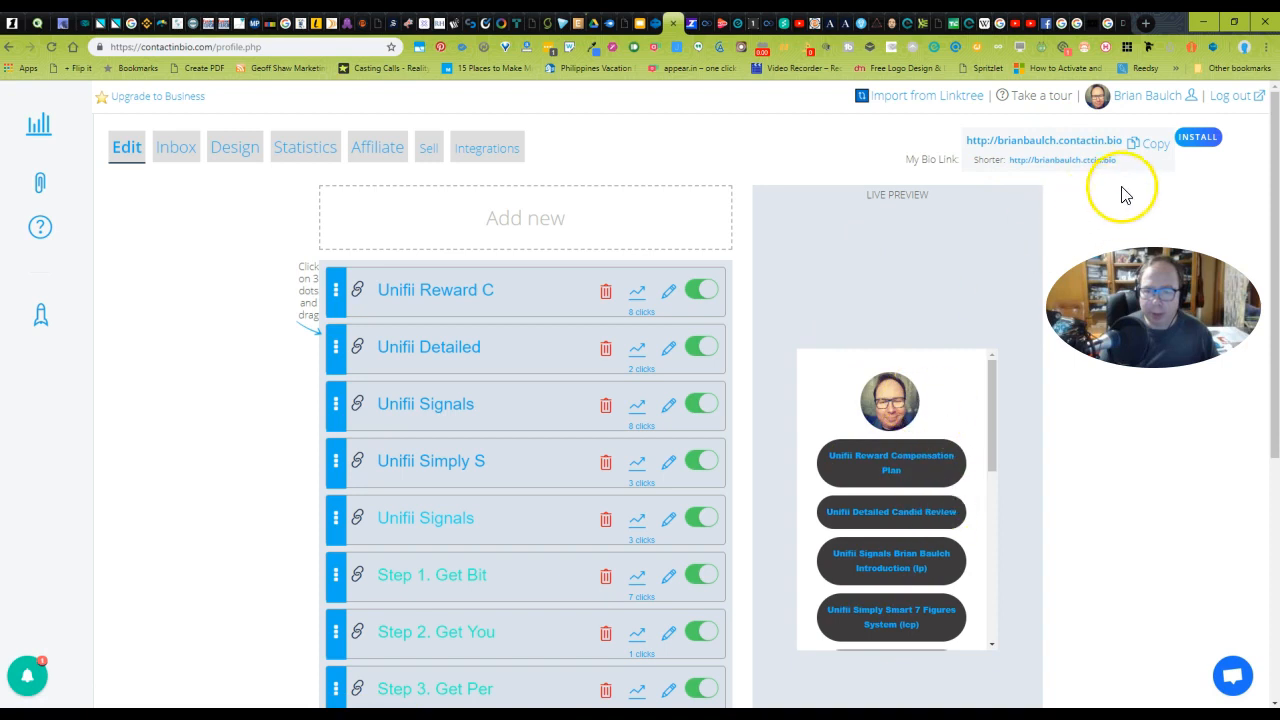
Copy the full bio link address and open it in a new browser tab
click(1138, 143)
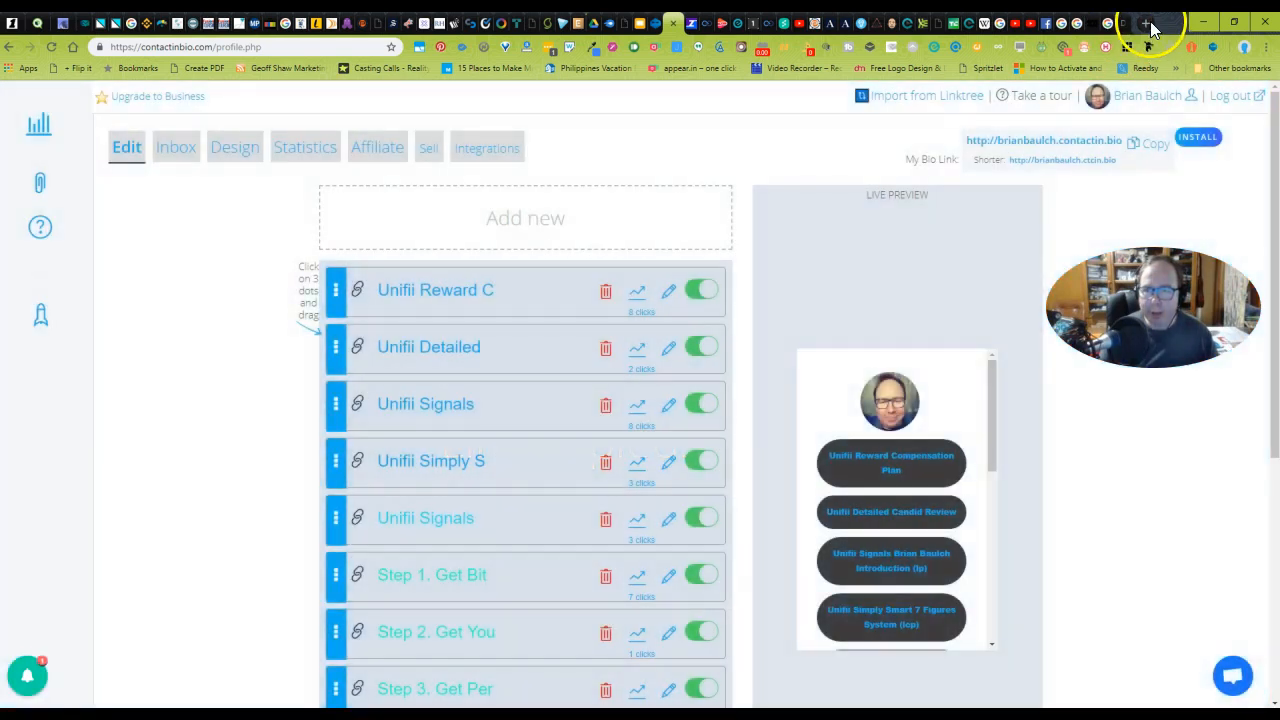
click(1146, 22)
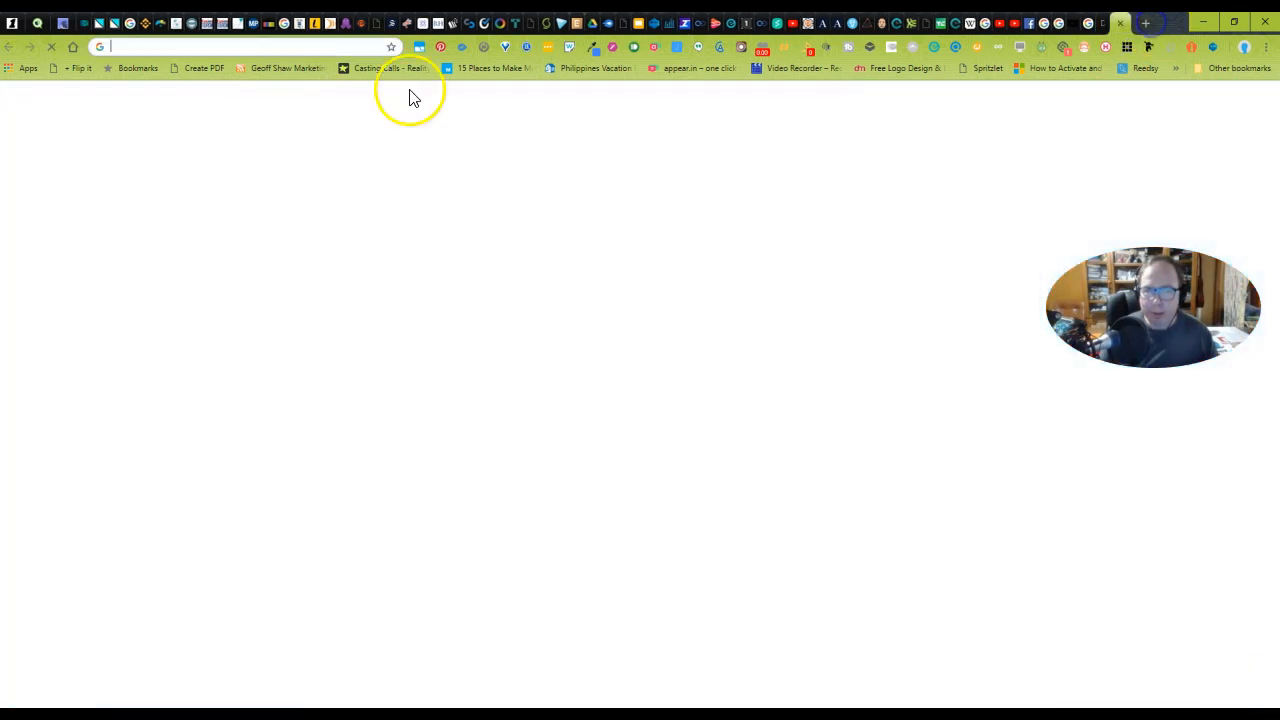
right_click(224, 46)
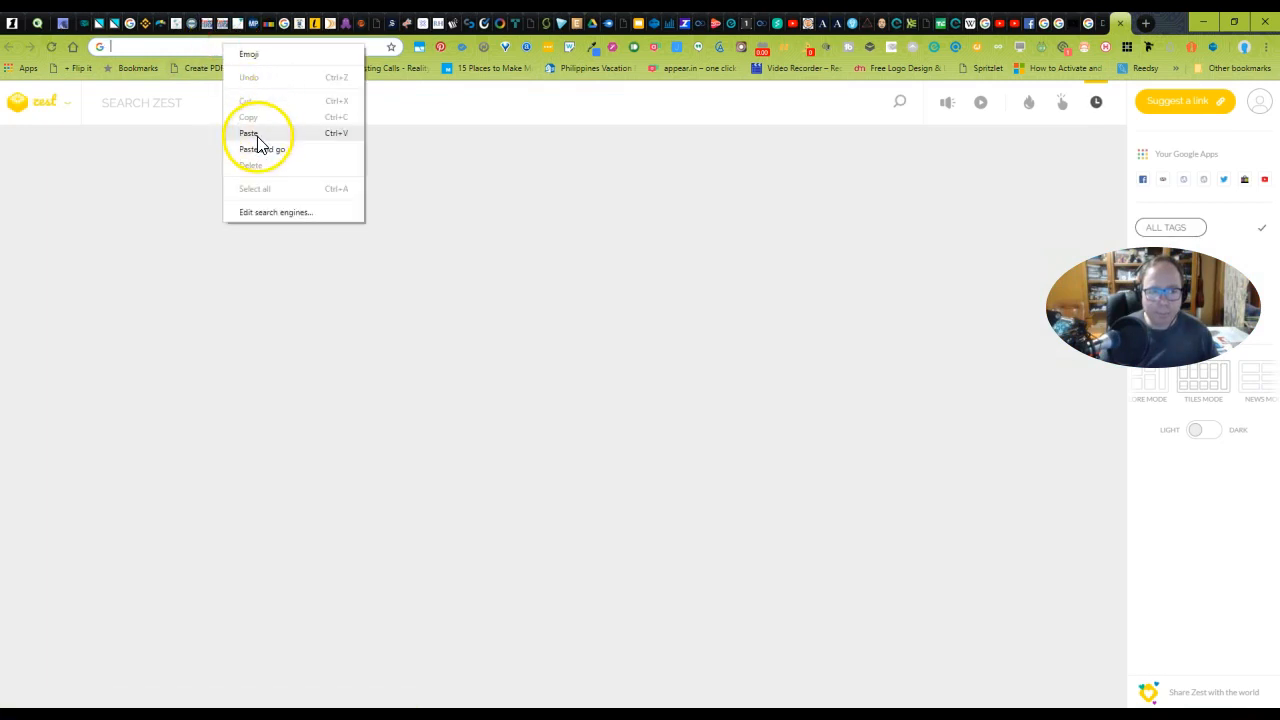
click(262, 133)
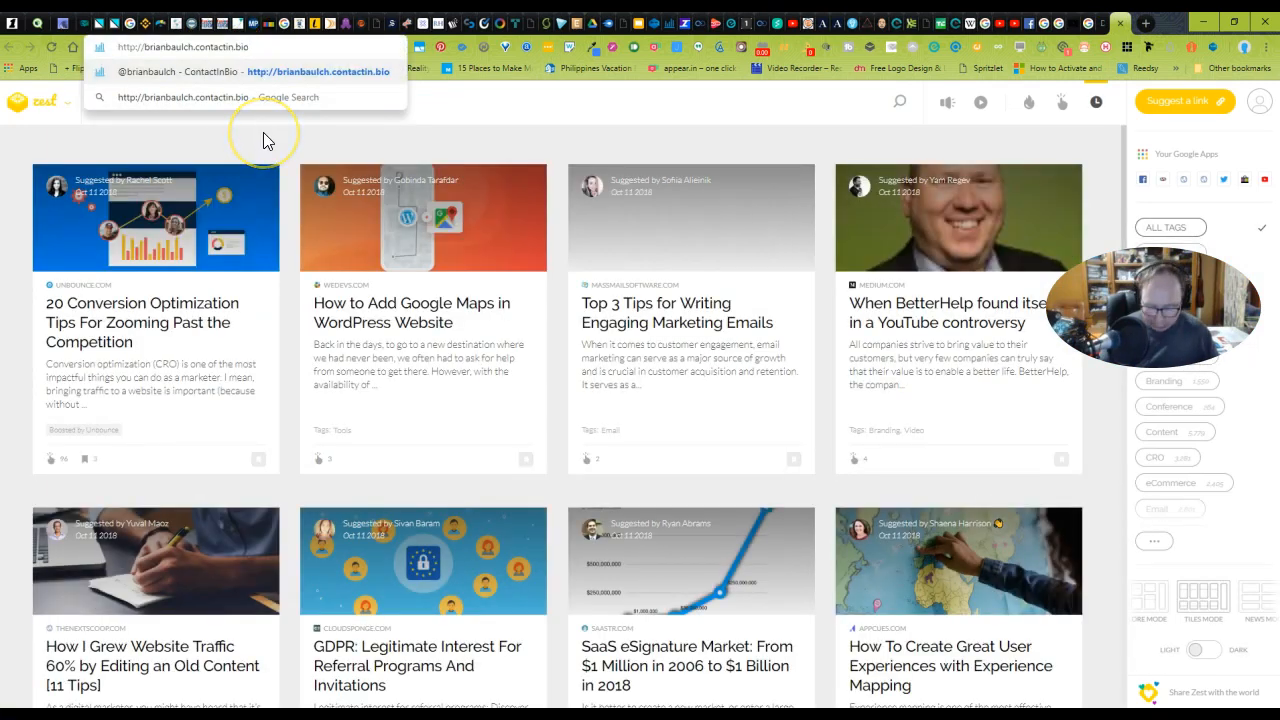
key(Return)
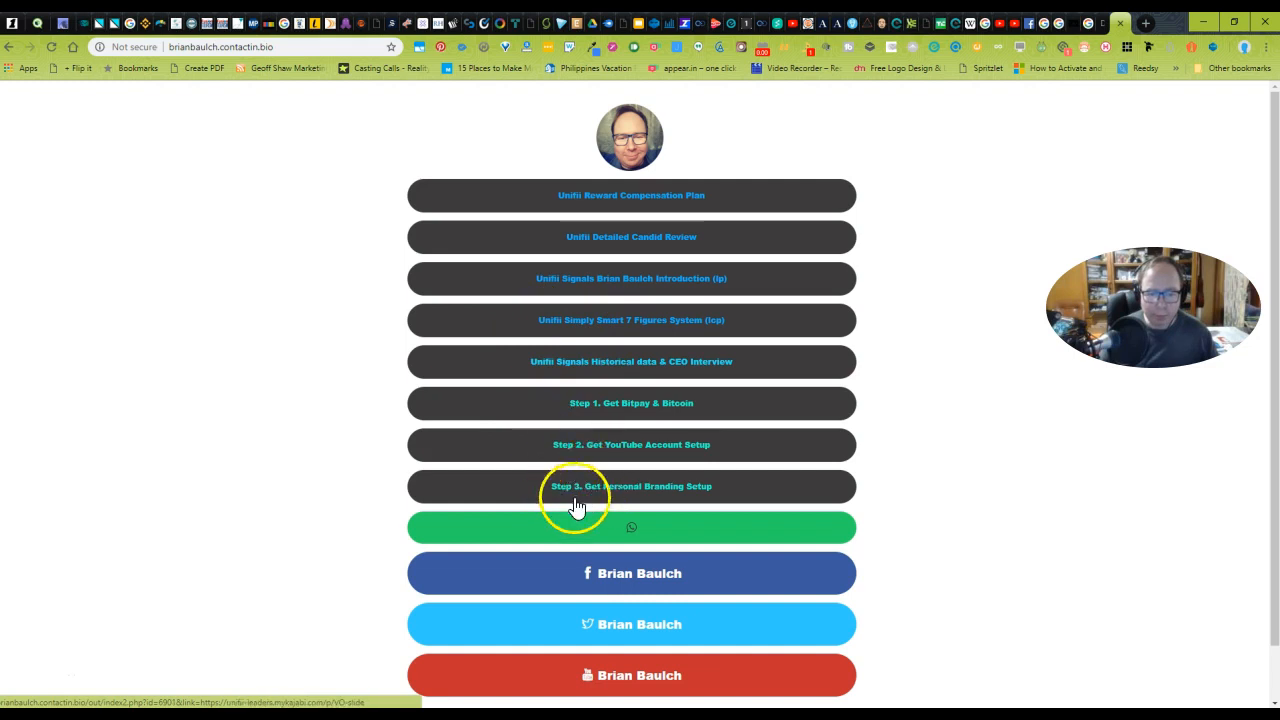
Look through the published bio page's custom links, WhatsApp and social buttons, and ContactInBio branding
scroll(586, 515, down, 1)
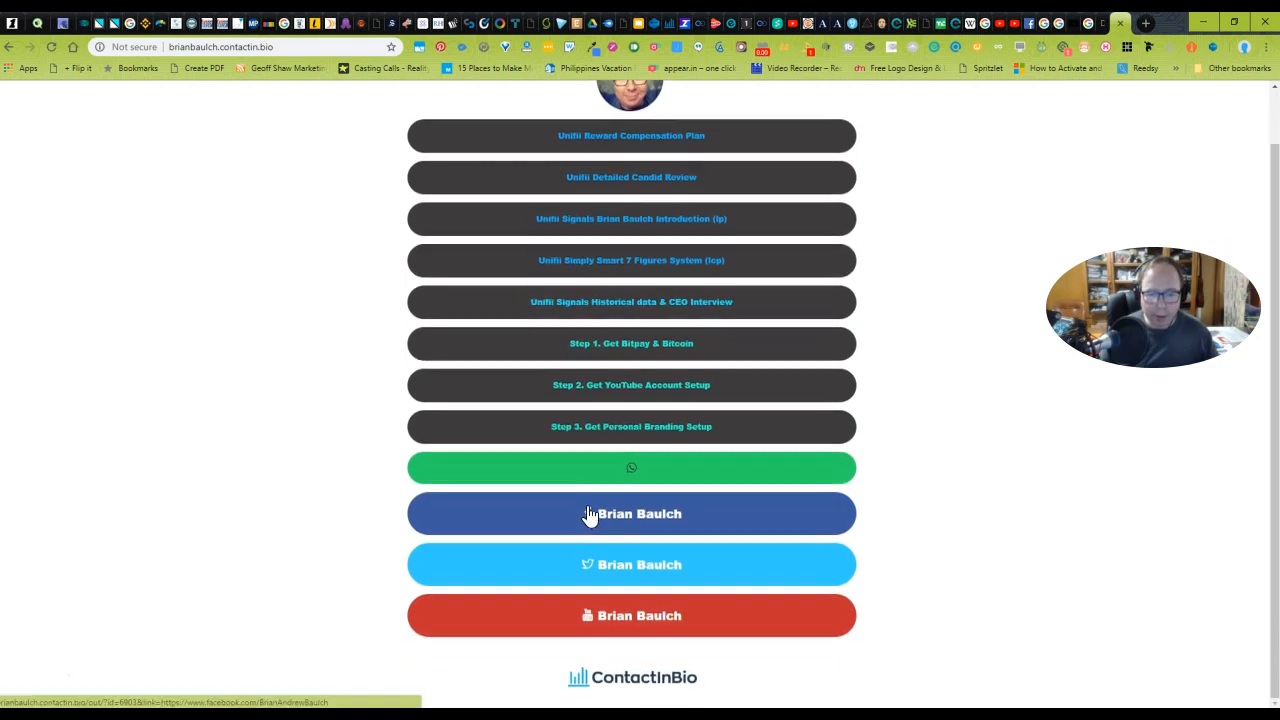
click(562, 511)
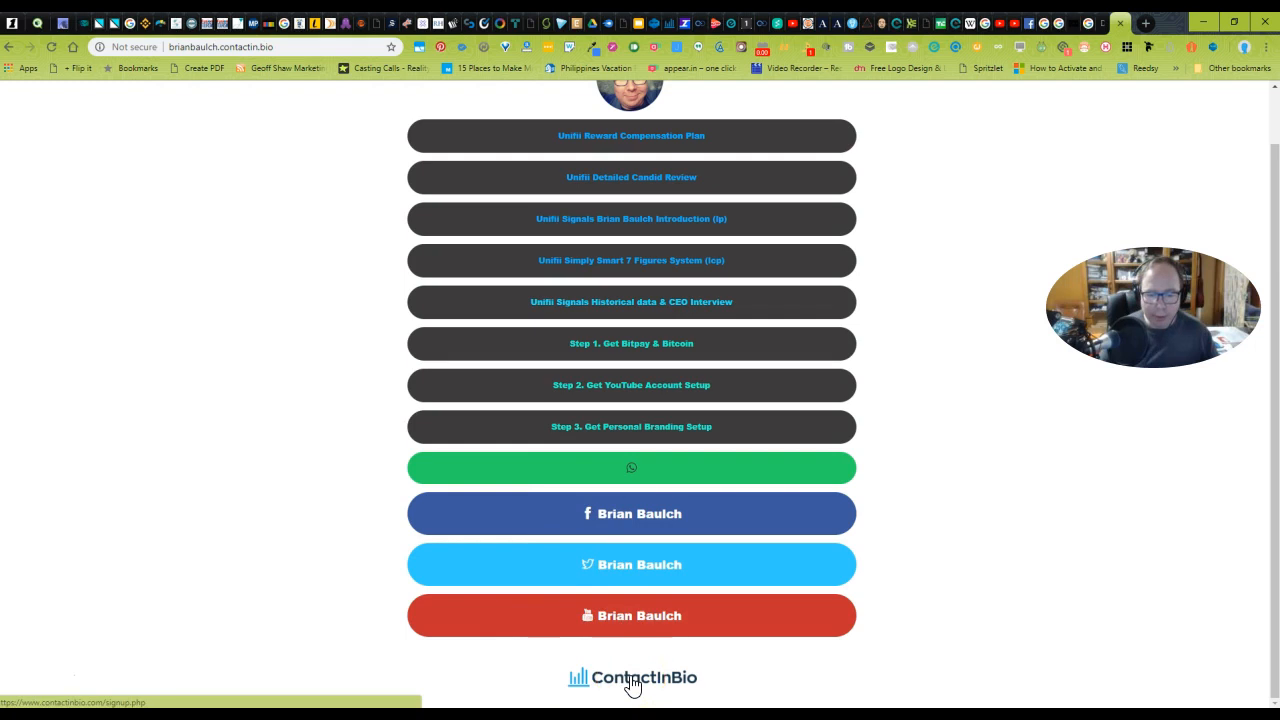
scroll(633, 686, up, 1)
scroll(632, 586, down, 1)
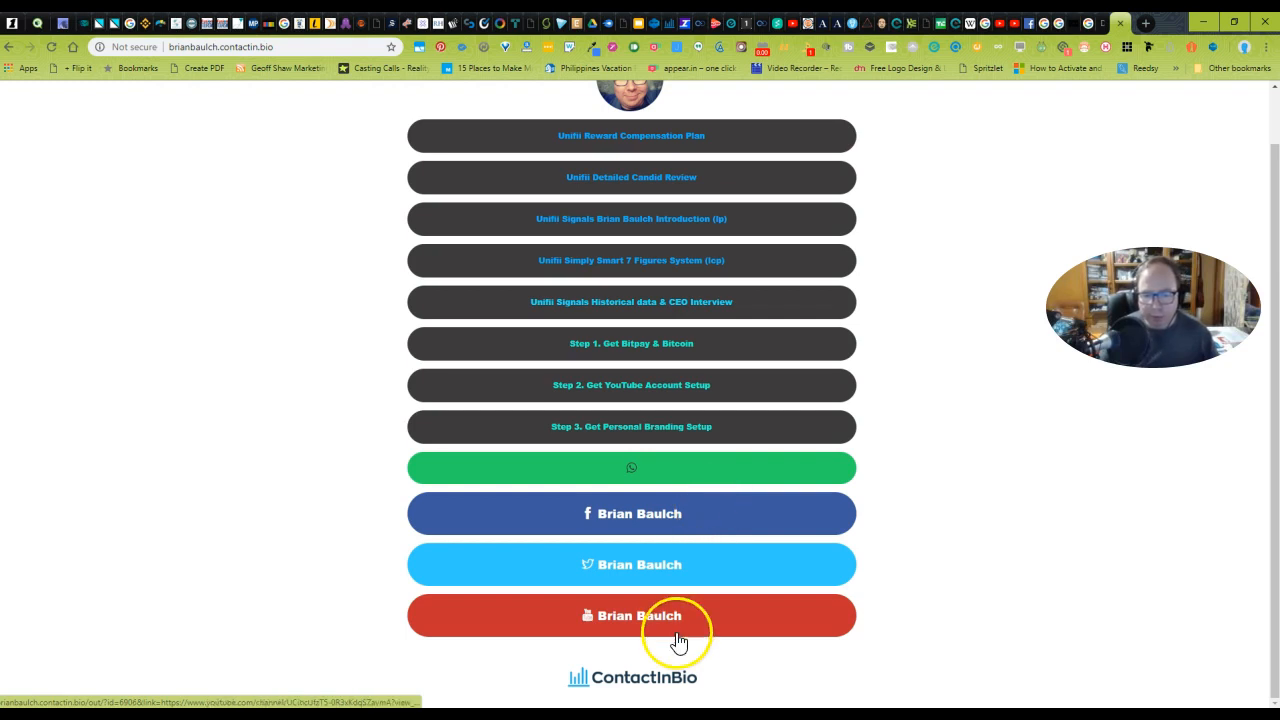
click(572, 628)
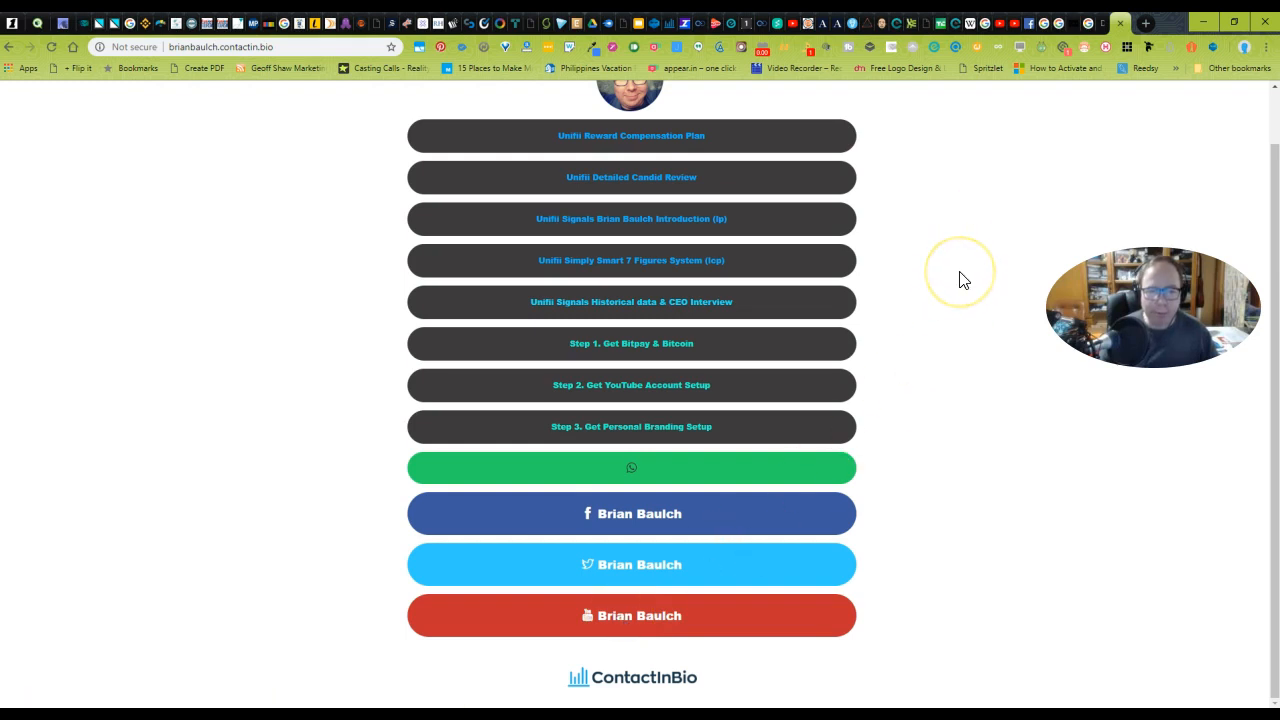
scroll(960, 280, up, 1)
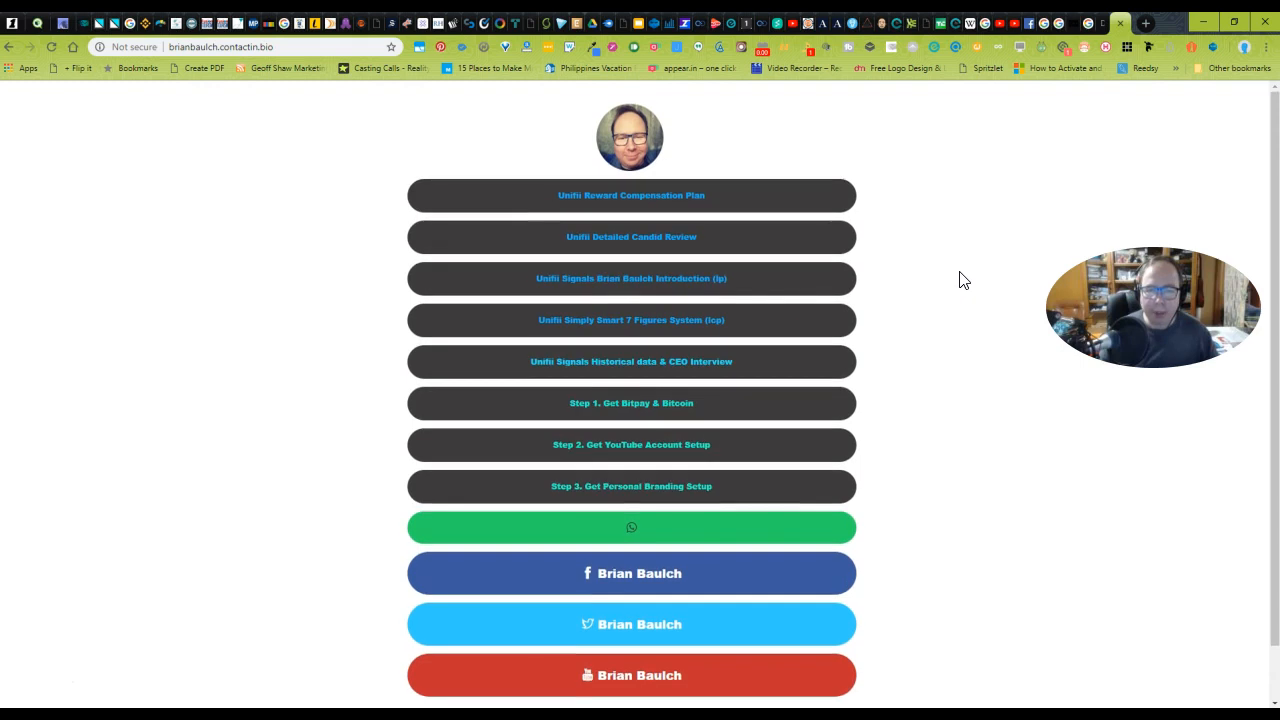